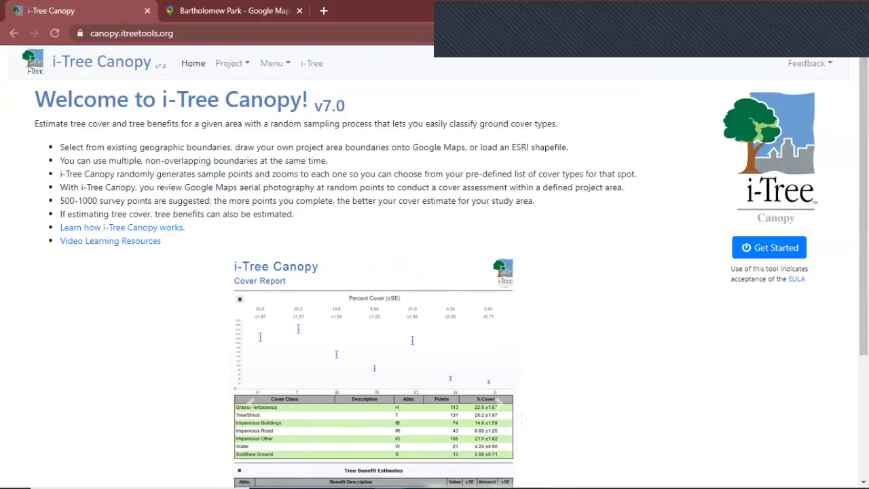
Step: Start a new canopy project and search the map for "barthalamew park"
scroll(435, 272, "down", 2)
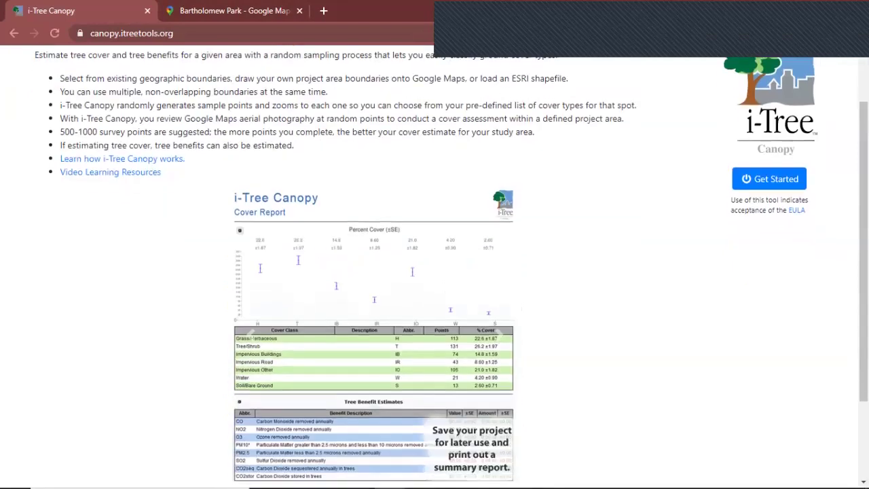
scroll(434, 271, "up", 2)
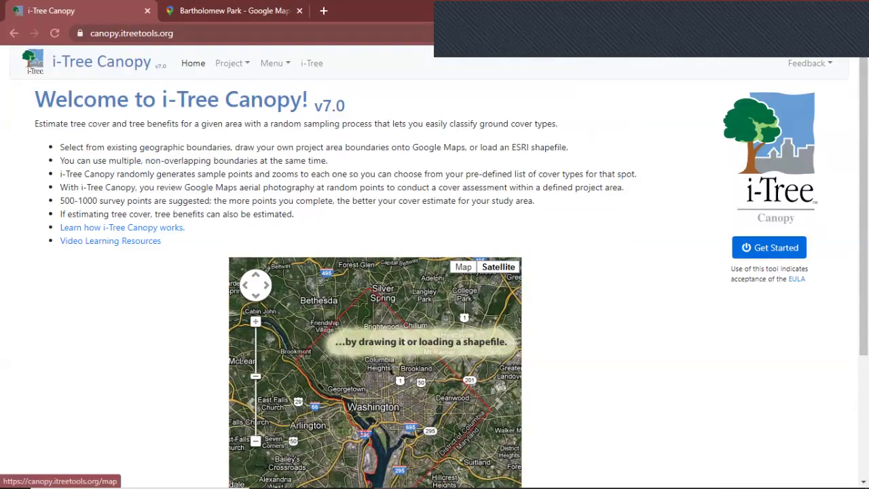
left_click(769, 248)
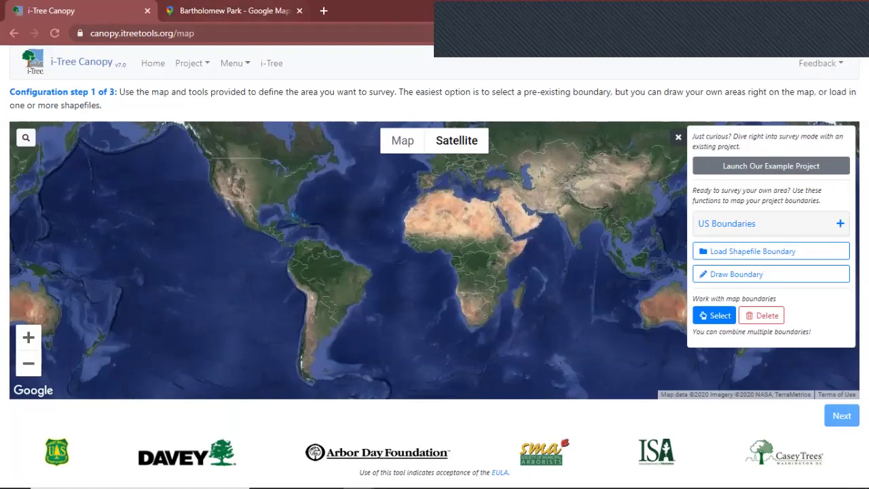
left_click(26, 137)
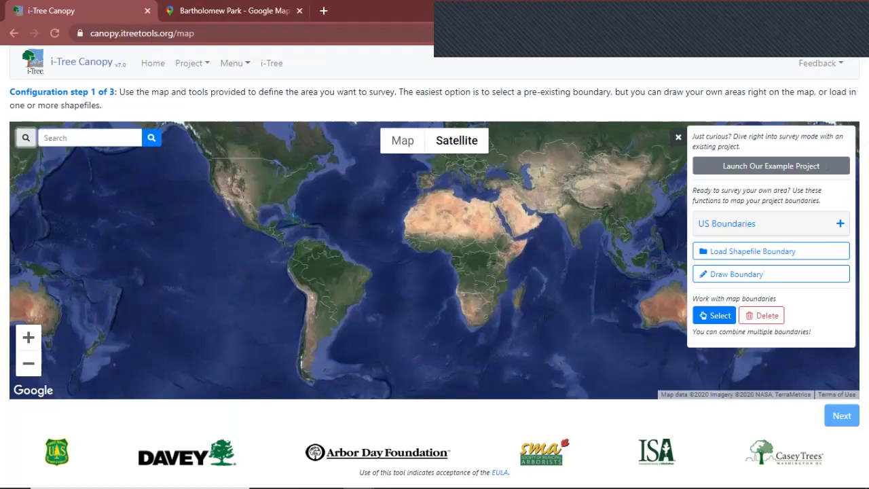
left_click(90, 138)
type("barthalamew park")
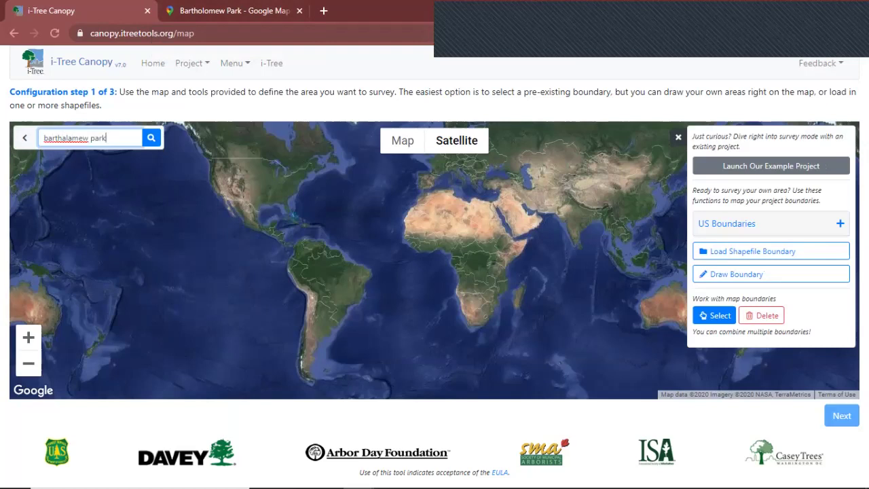
key("Return")
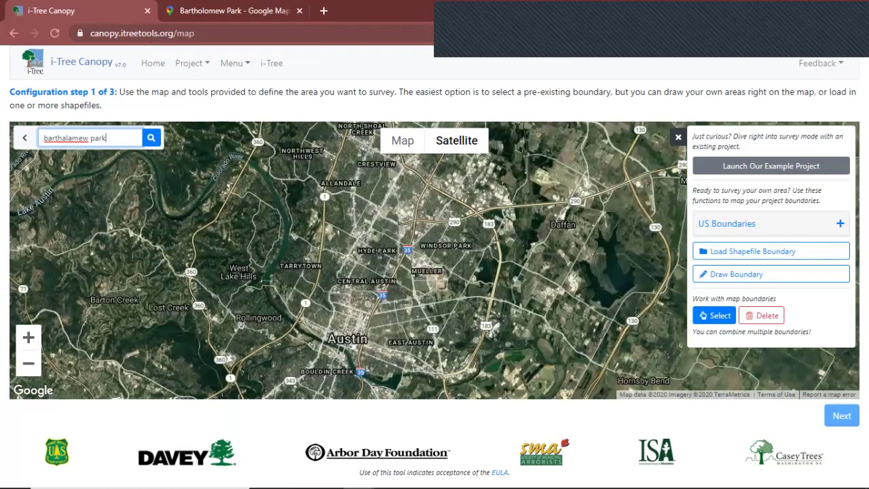
Step: Bring Bartholomew Park into view on the satellite map and check its outline in the open Google Maps page
mouse_move(457, 140)
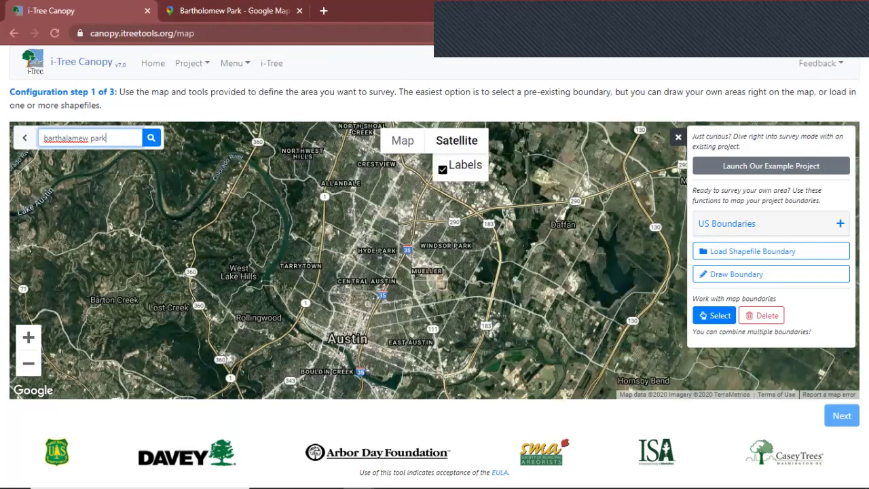
scroll(427, 253, "up", 1)
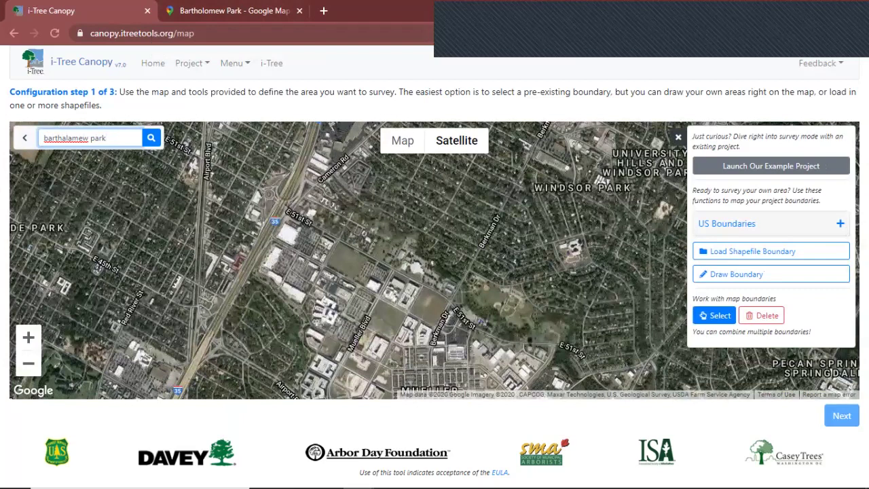
left_click_drag(434, 272, 275, 200)
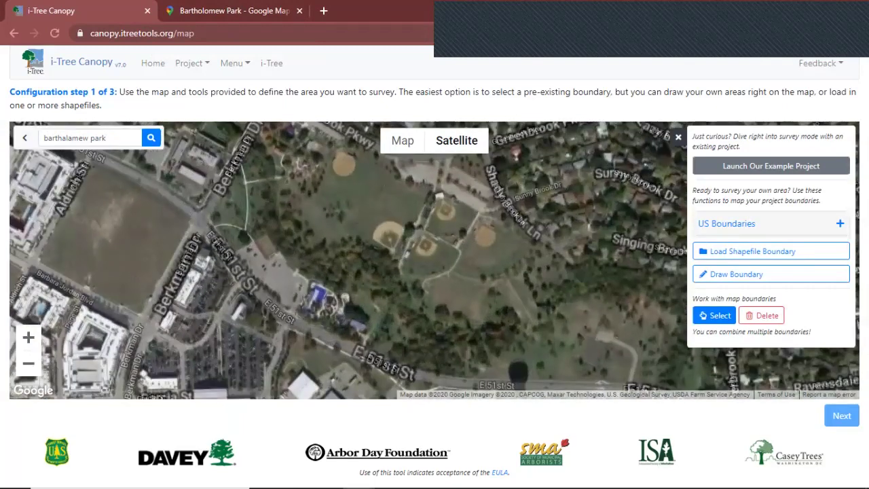
left_click_drag(435, 258, 349, 267)
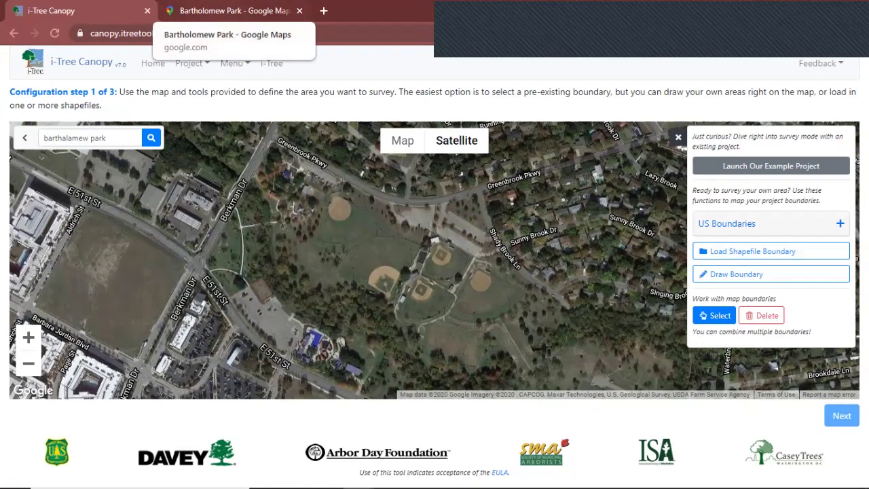
left_click(231, 10)
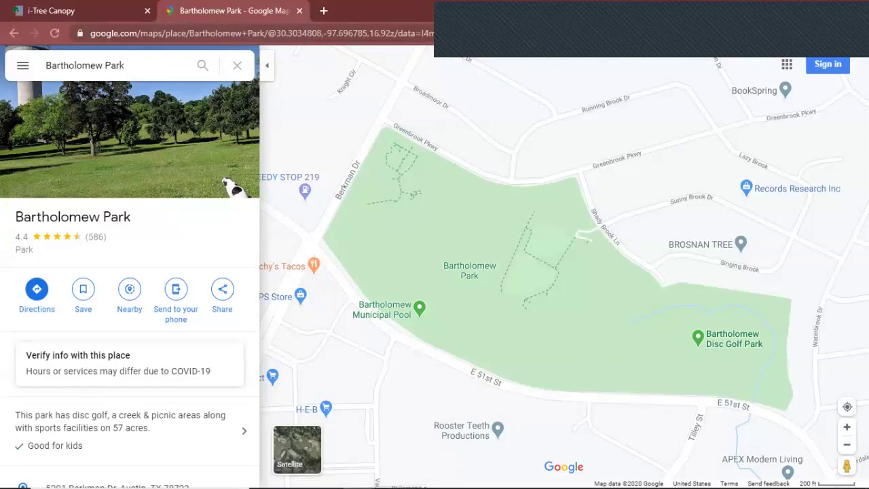
left_click(54, 10)
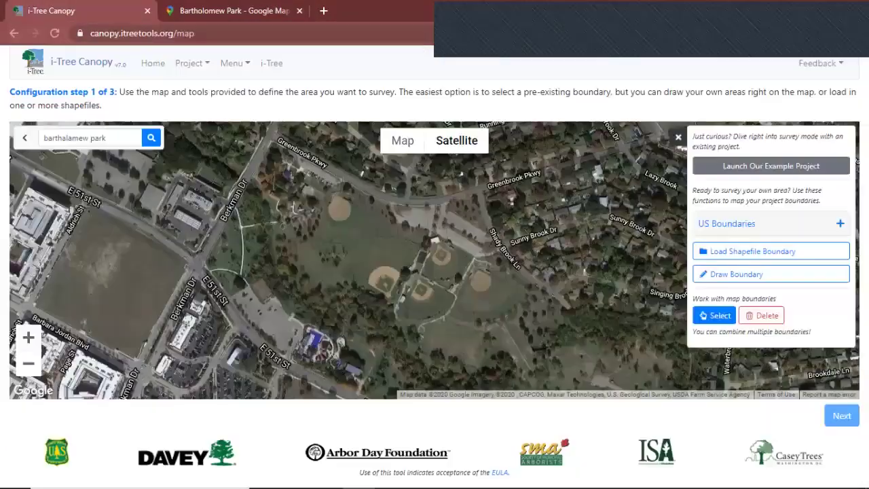
Step: Start drawing the project boundary from the Berkman Dr and Greenbrook Pkwy corner, down Berkman Dr and along E 51st St
left_click(770, 274)
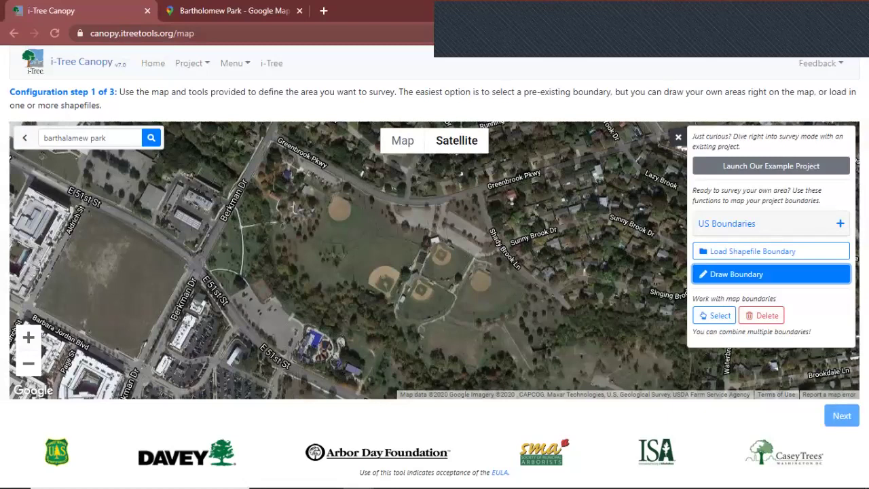
left_click(272, 140)
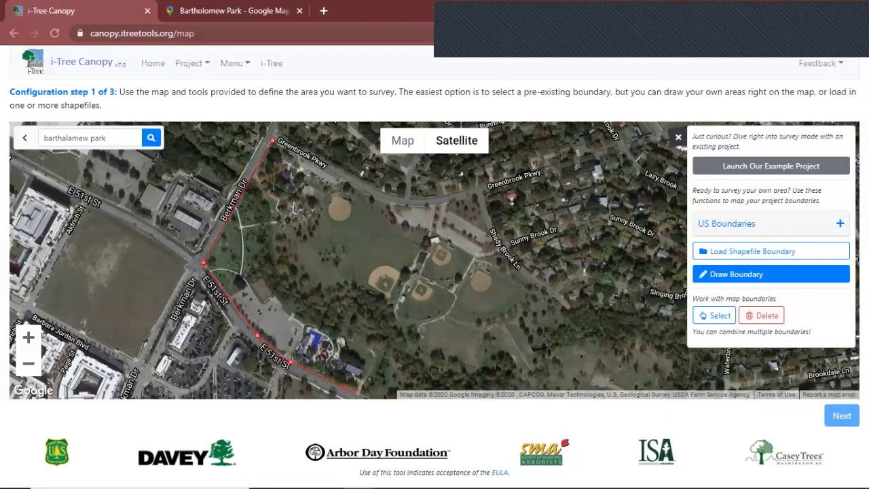
mouse_move(414, 361)
left_mouse_down()
mouse_move(325, 261)
mouse_move(276, 239)
left_mouse_up()
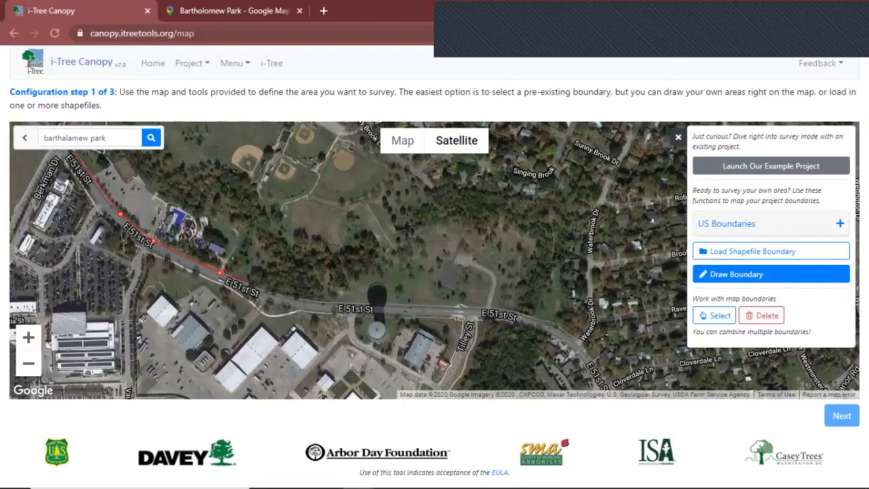
left_click(267, 290)
left_click(361, 303)
Step: Complete the boundary around the park's eastern edge, Shady Brook Ln and Greenbrook Pkwy, close it at the starting corner, and continue to the cover classes
left_click(231, 11)
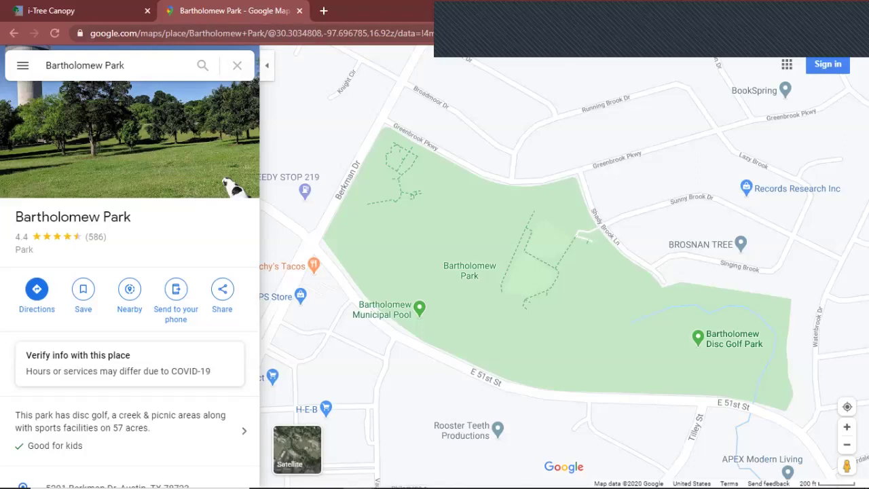
left_click(68, 11)
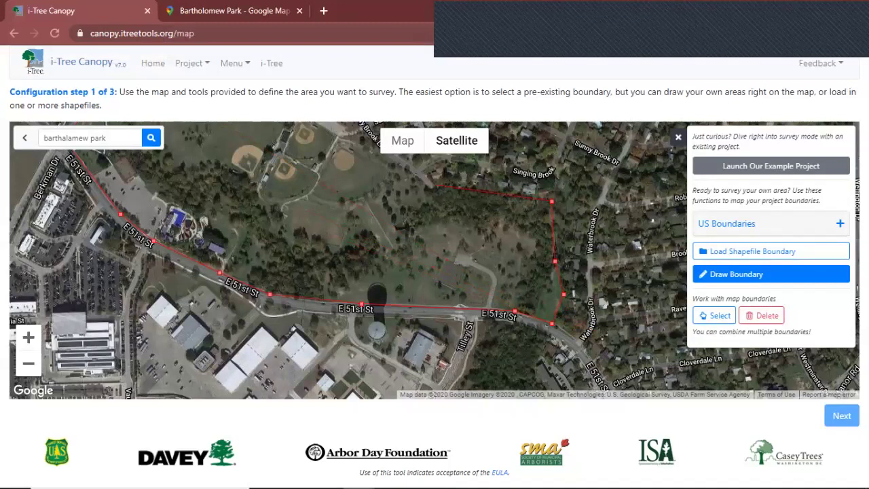
mouse_move(392, 212)
left_mouse_down()
mouse_move(455, 264)
mouse_move(455, 329)
left_mouse_up()
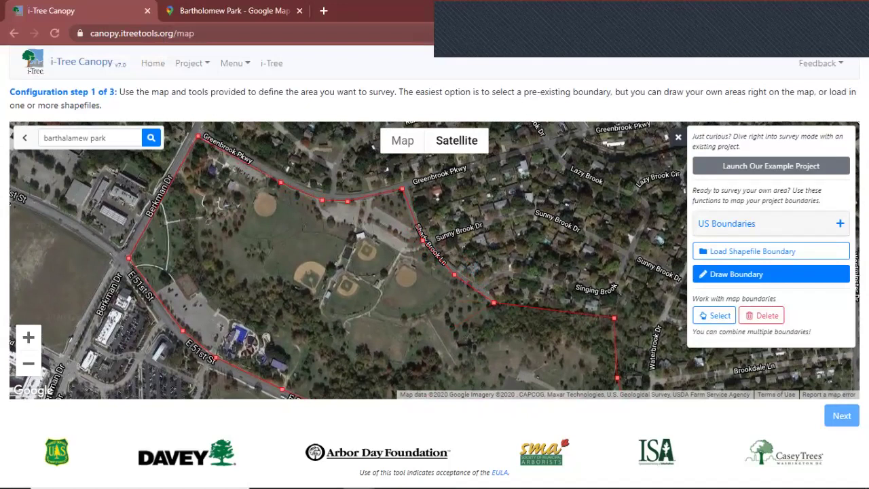
left_click(198, 136)
scroll(445, 267, "up", 2)
scroll(444, 266, "down", 2)
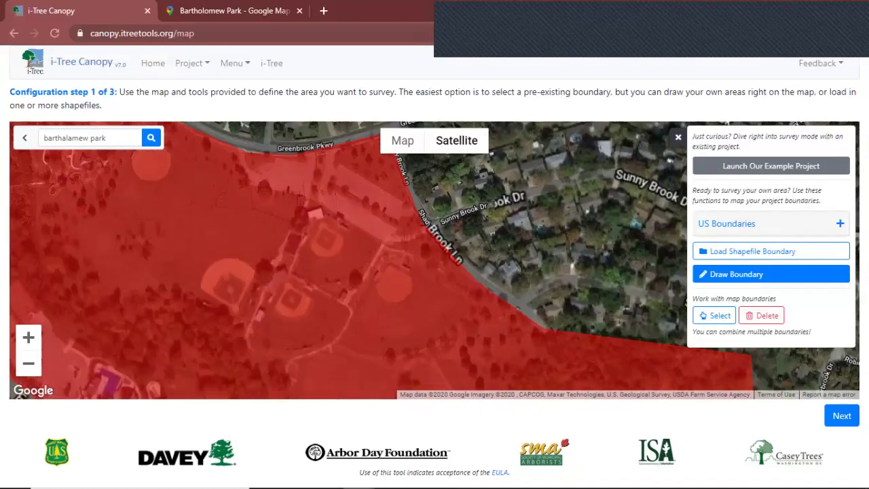
left_click_drag(434, 319, 444, 226)
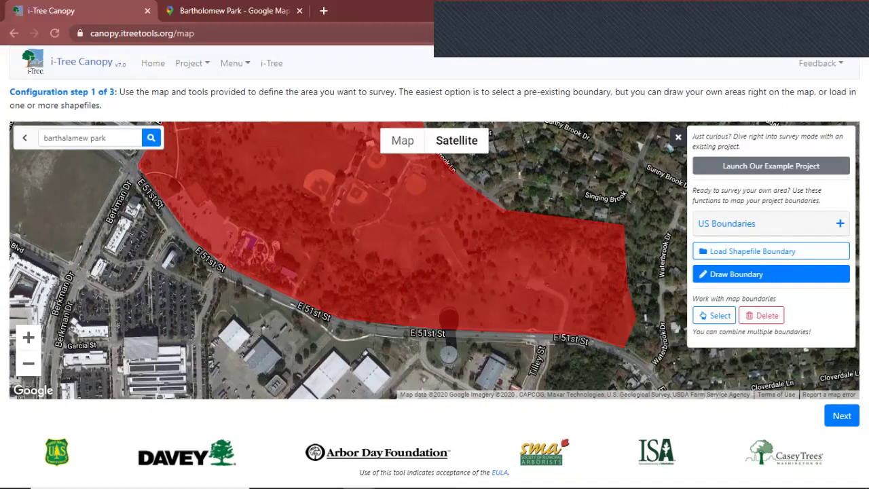
left_click(842, 415)
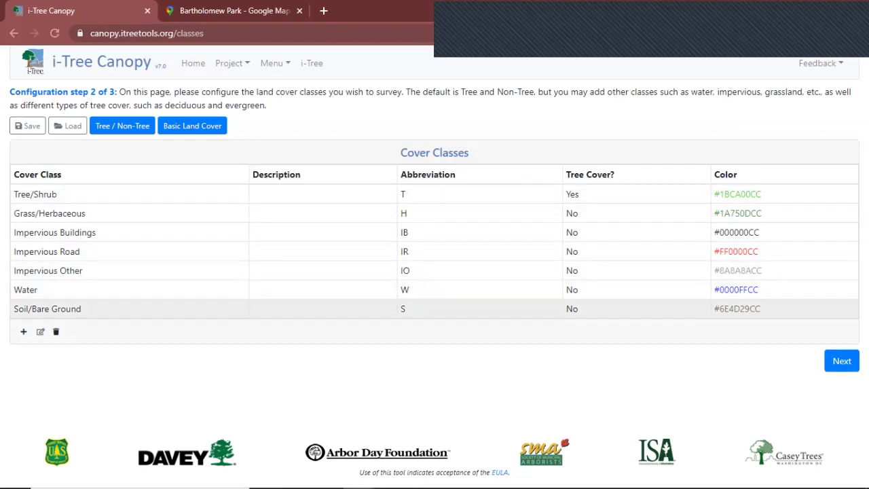
Step: Change the Impervious Other cover class color to purple #9013FE and continue to the tree benefits configuration
double_click(740, 271)
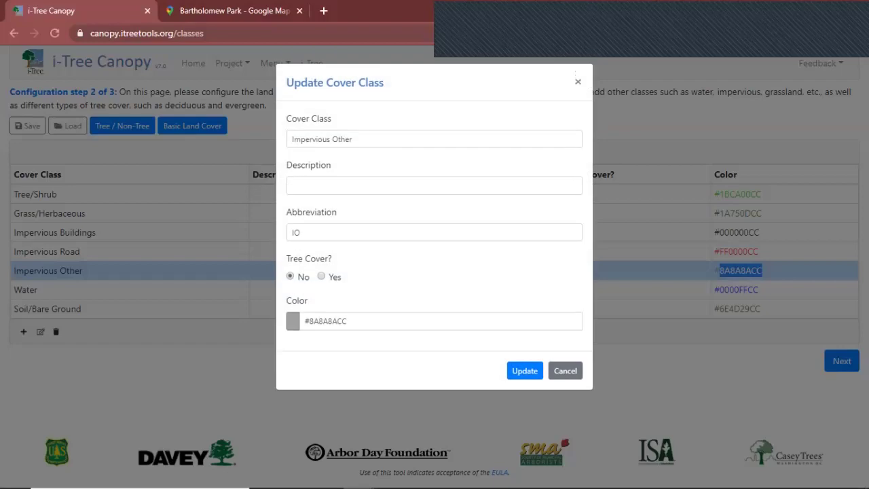
left_click(293, 321)
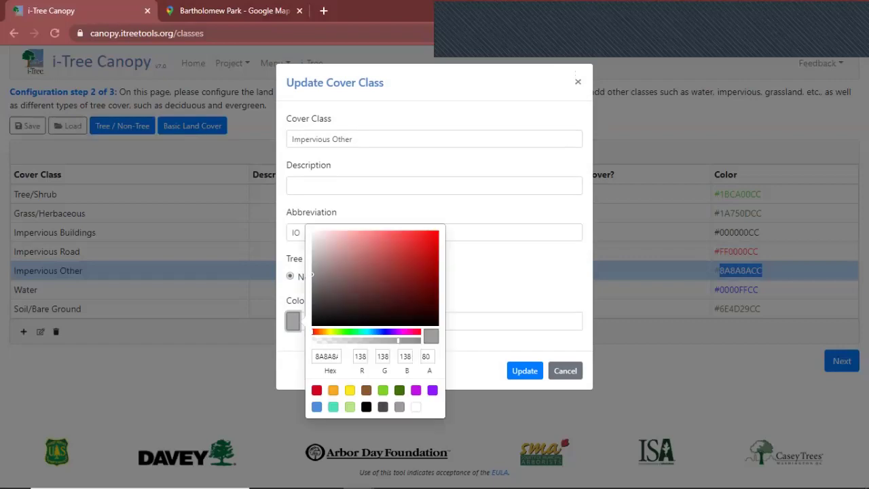
left_click(432, 390)
left_click(524, 370)
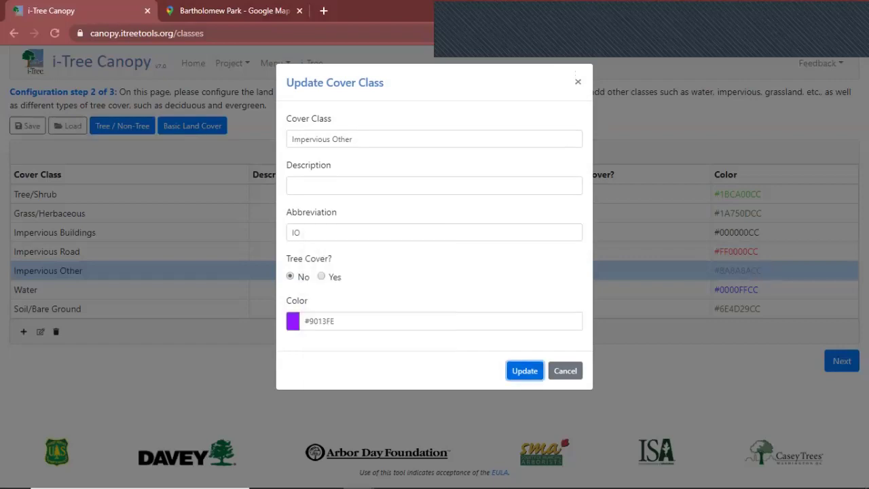
left_click(524, 370)
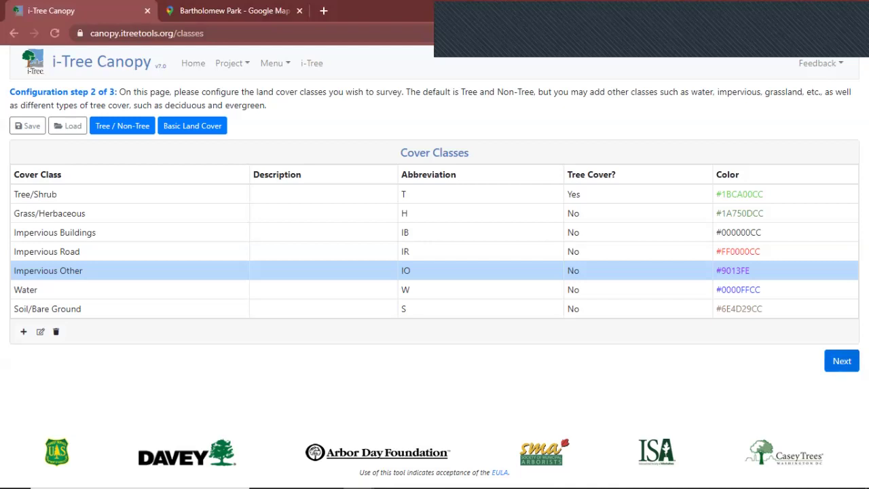
left_click(842, 361)
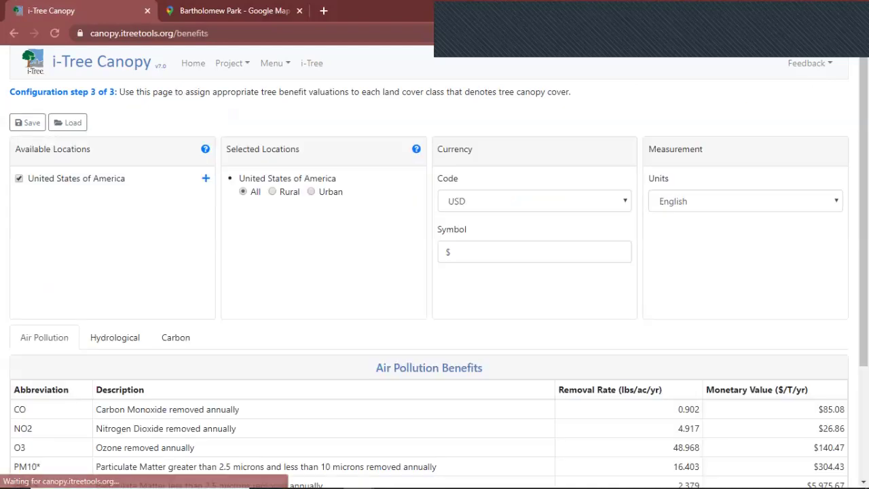
Step: Review the air pollution, hydrological and carbon benefit tables
scroll(435, 271, "down", 1)
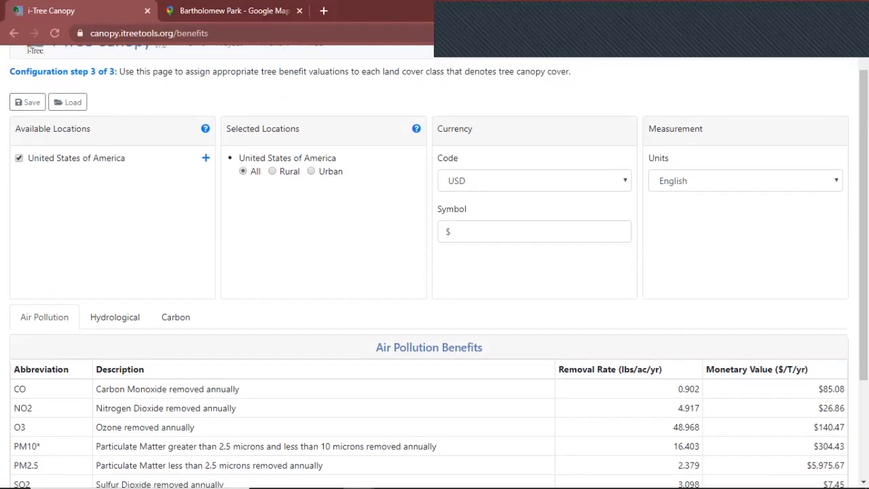
scroll(435, 271, "down", 1)
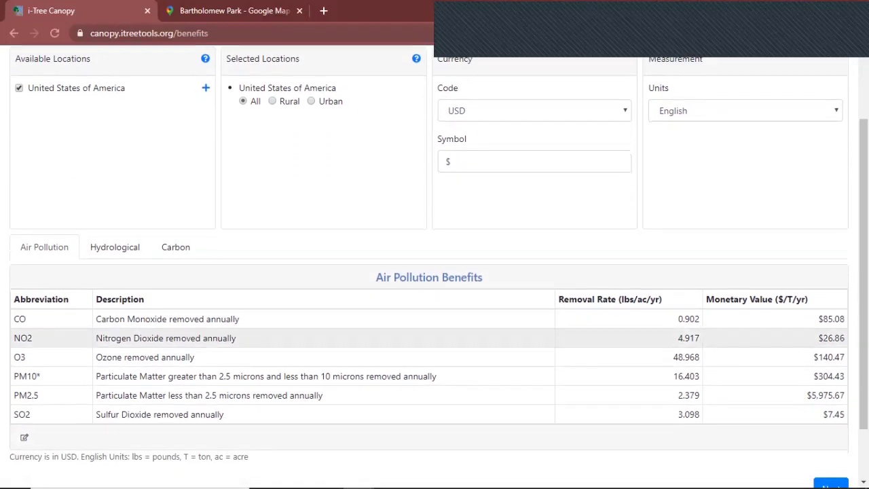
scroll(435, 271, "down", 1)
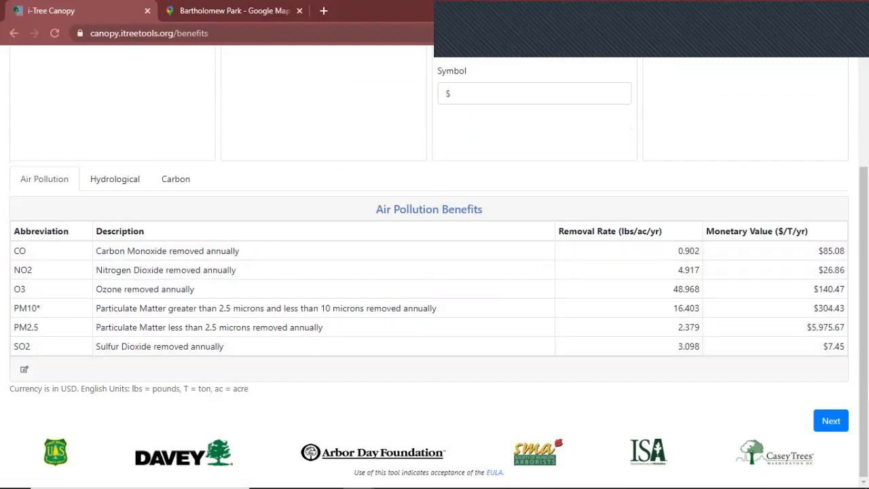
left_click(115, 179)
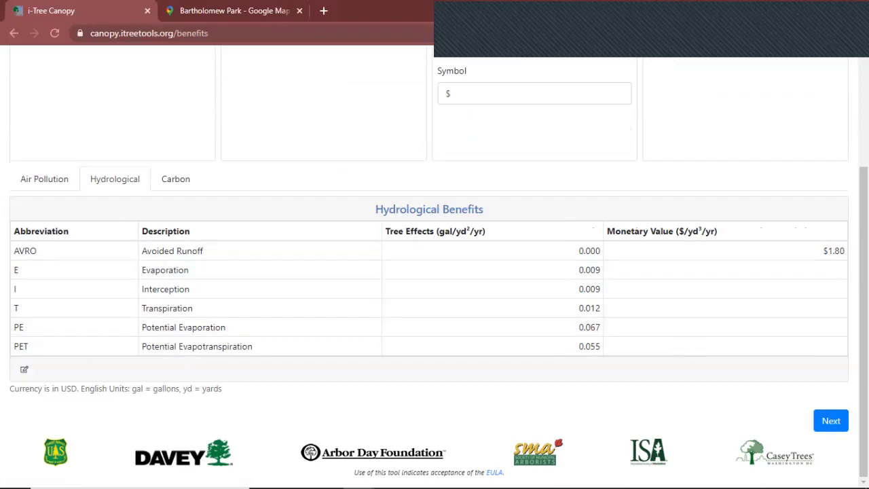
left_click(175, 179)
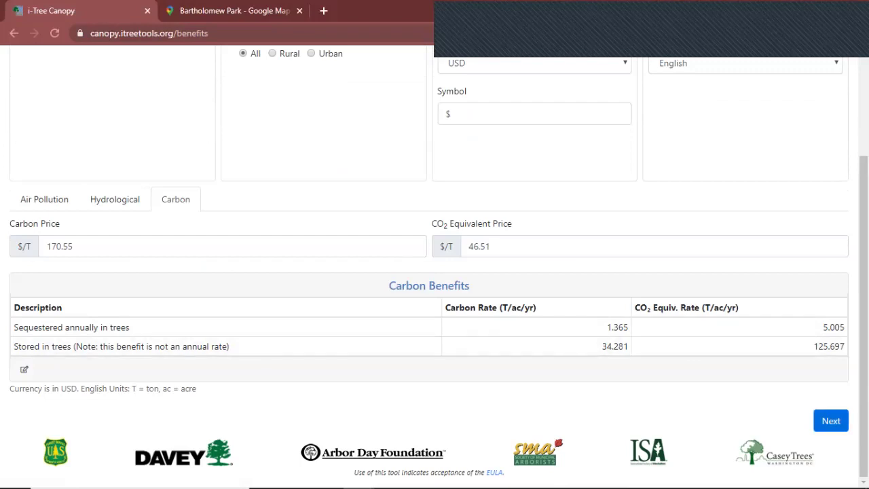
Step: Finish the configuration with the existing benefit values and look over the park boundary on the survey page
left_click(831, 421)
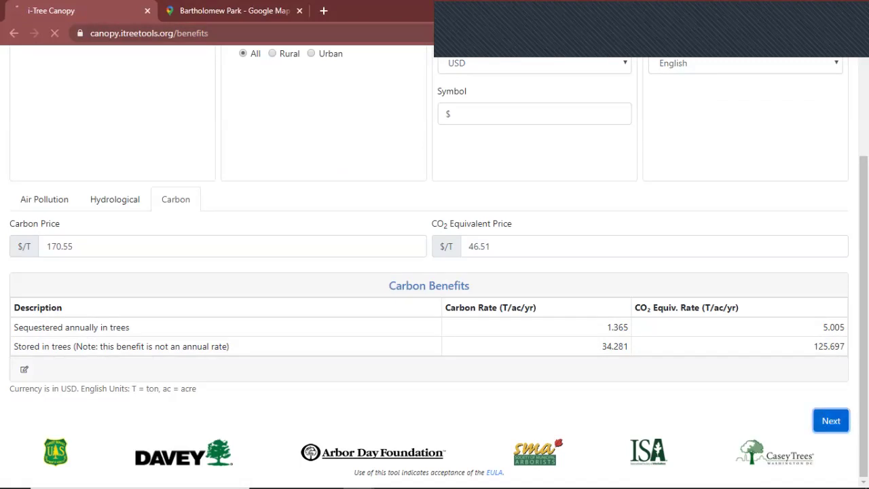
scroll(339, 251, "down", 3)
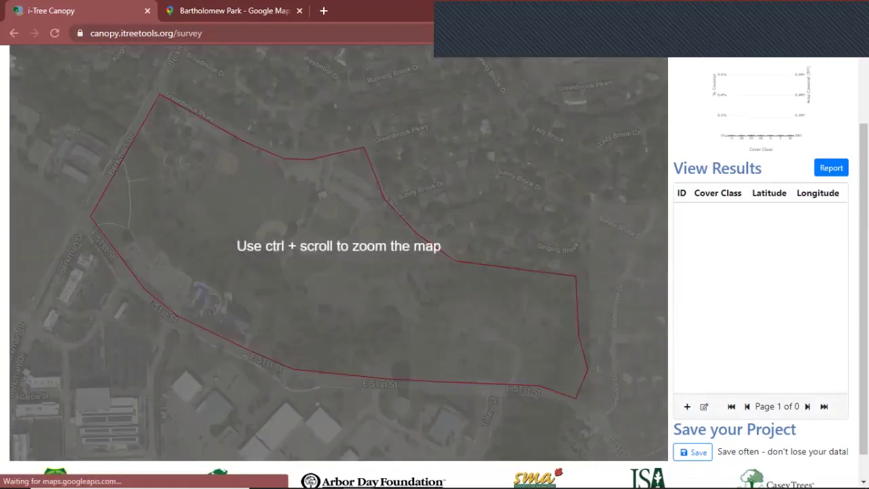
scroll(339, 251, "up", 1)
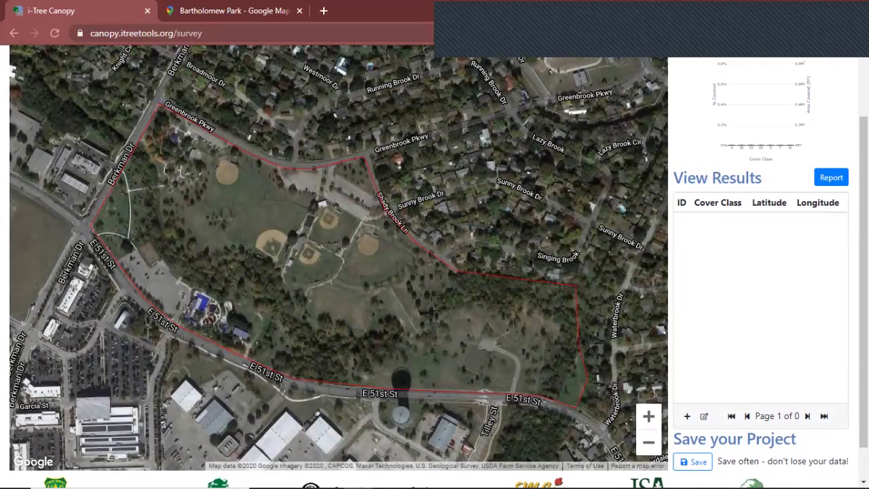
scroll(340, 251, "up", 1)
scroll(339, 251, "down", 2)
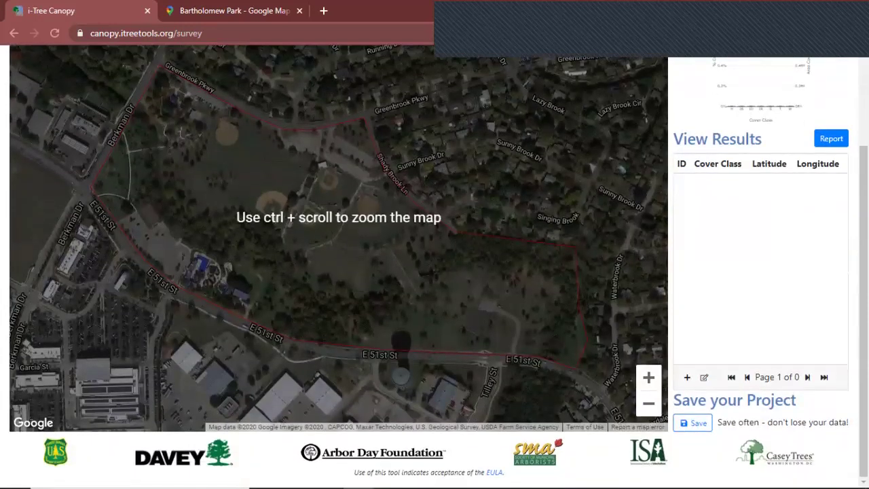
Step: Create the first survey point, classify it as Impervious Road, save it and start another point
scroll(339, 251, "up", 1)
scroll(339, 272, "down", 1)
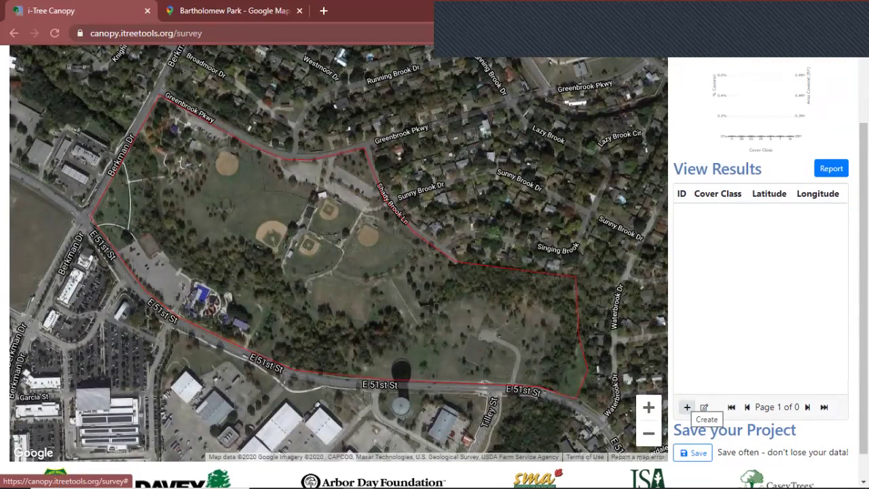
left_click(686, 407)
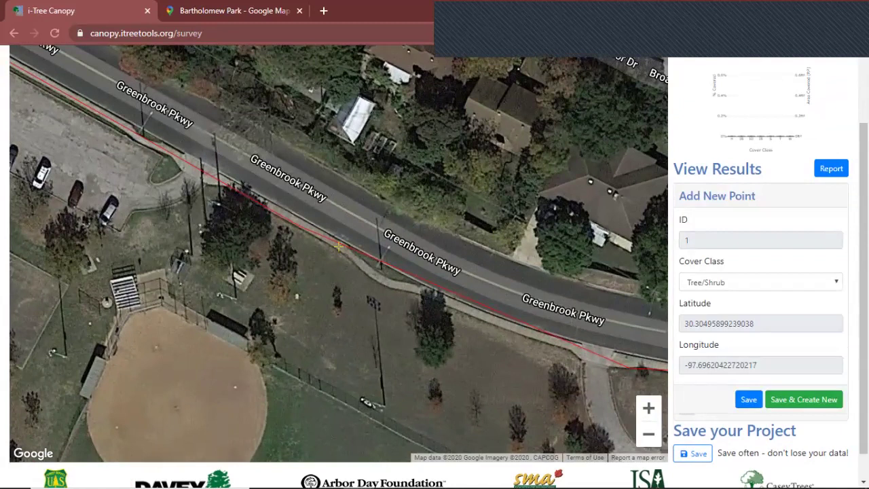
left_click(760, 282)
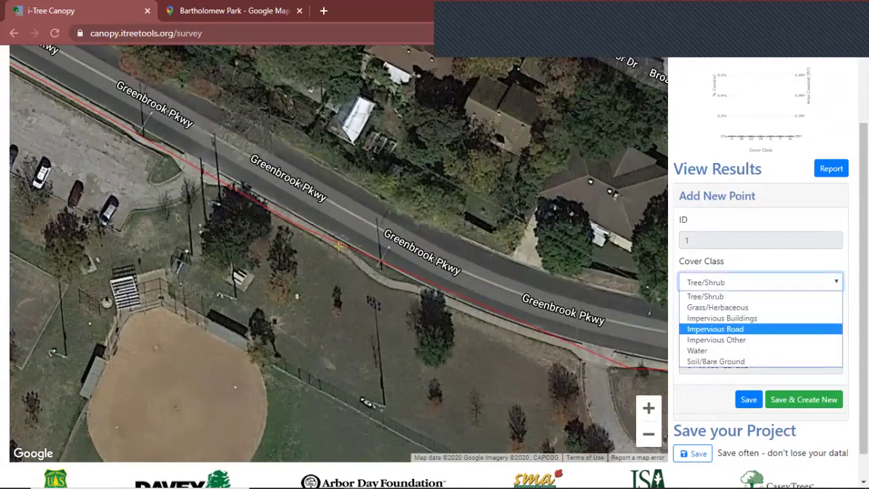
left_click(715, 329)
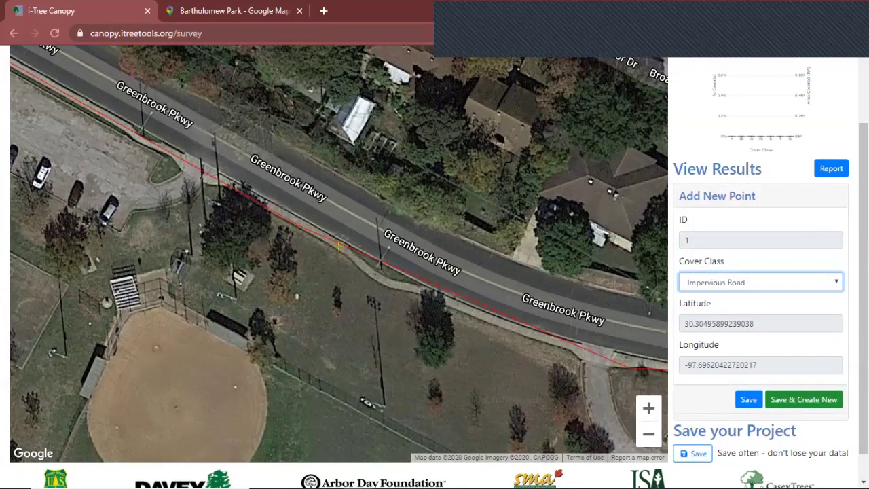
left_click(803, 399)
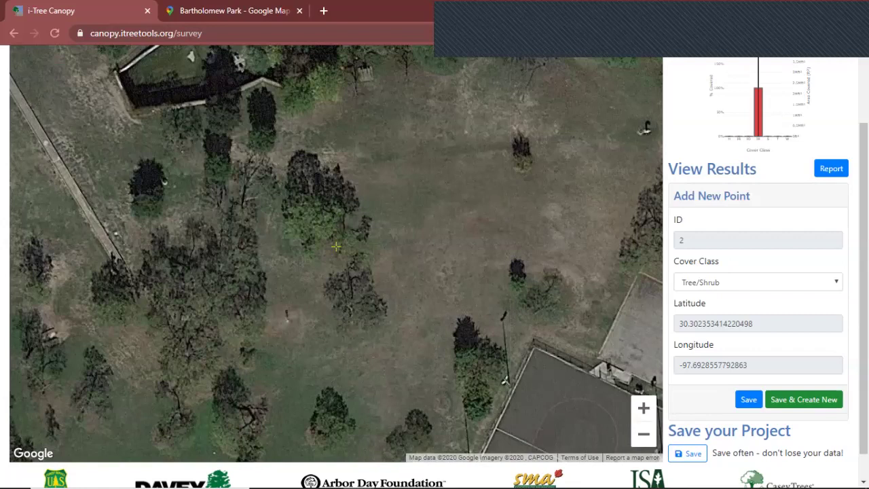
Step: Save survey point 2 as Tree/Shrub, and classify and save survey point 3 as Grass/Herbaceous
left_click(803, 399)
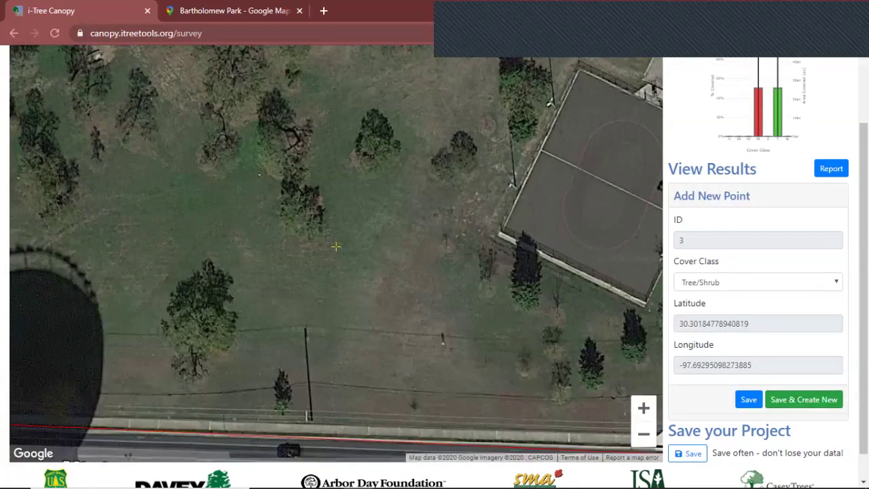
left_click(758, 282)
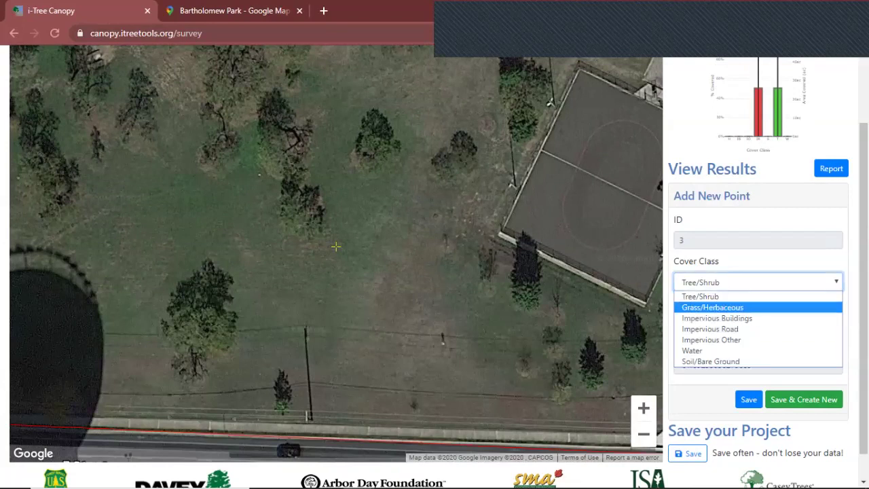
key("Return")
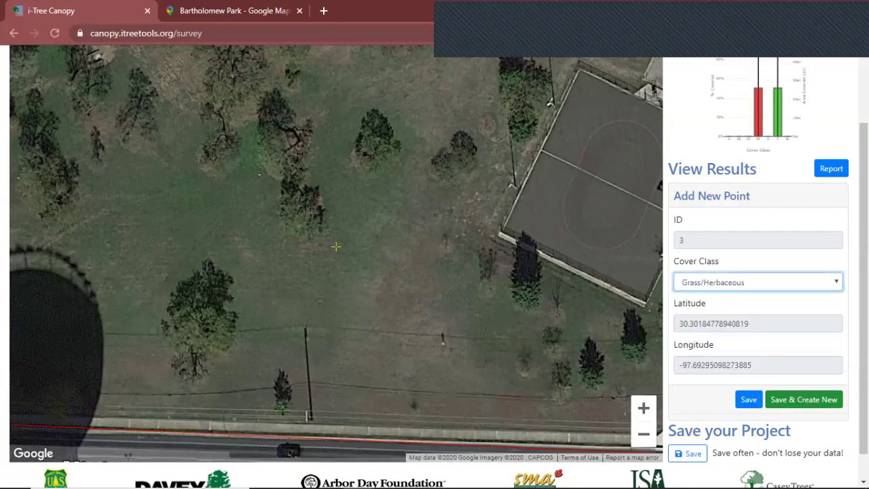
left_click(804, 399)
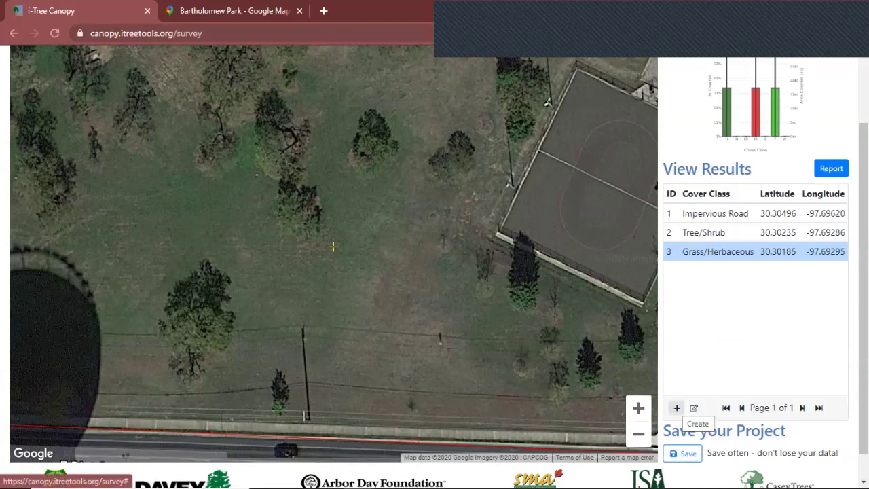
Step: Create another survey point, look over the surveyed points across the park, and save the new point as Tree/Shrub
left_click(676, 408)
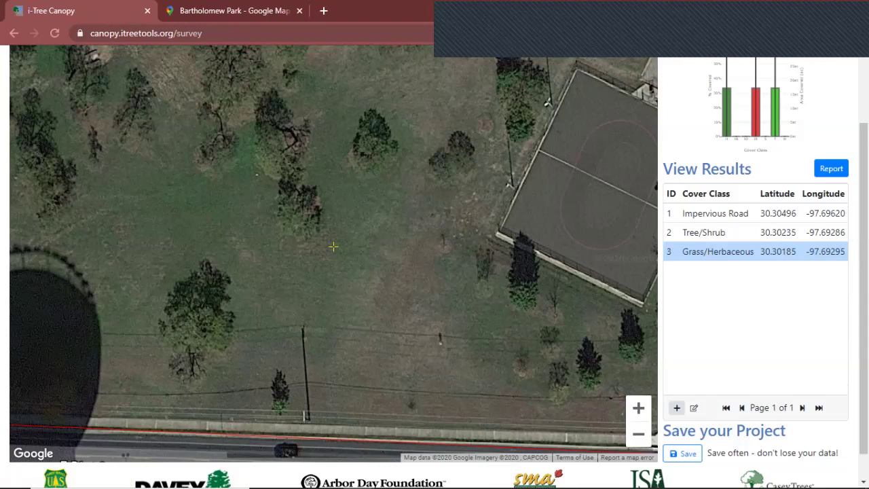
left_click(677, 408)
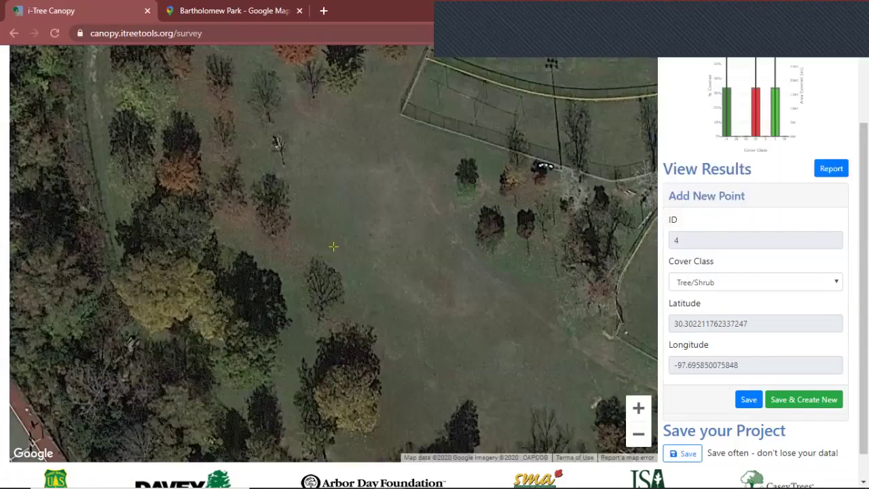
scroll(333, 246, "down", 3)
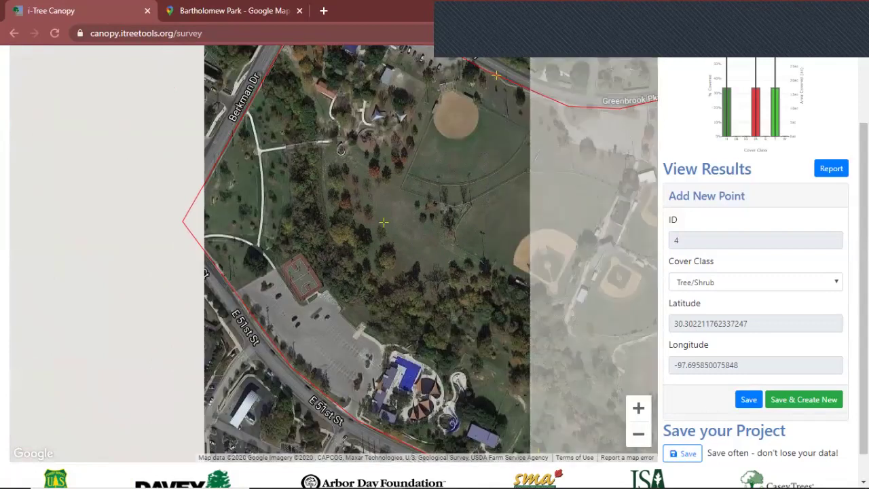
left_click(755, 282)
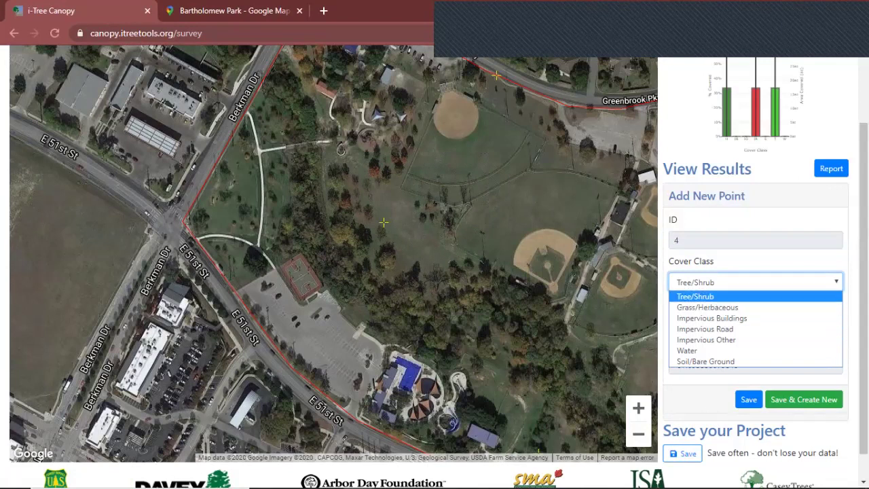
key("Down")
key("Down")
key("Down")
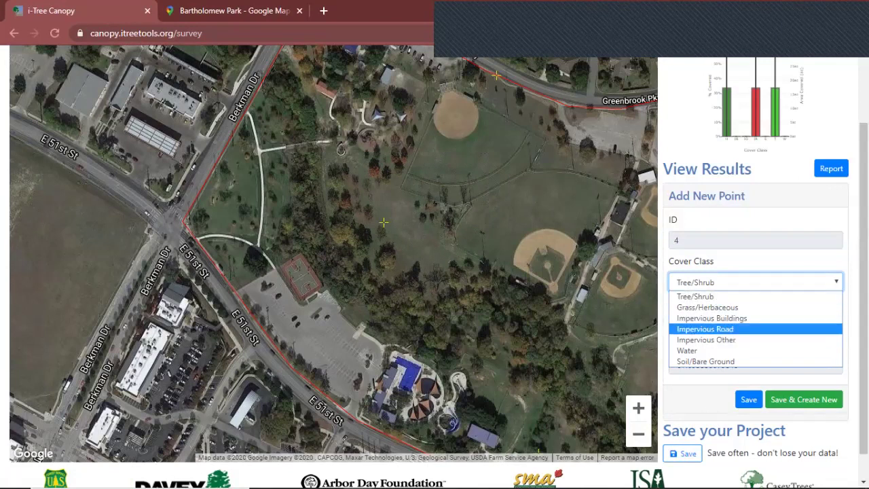
left_click_drag(475, 305, 289, 211)
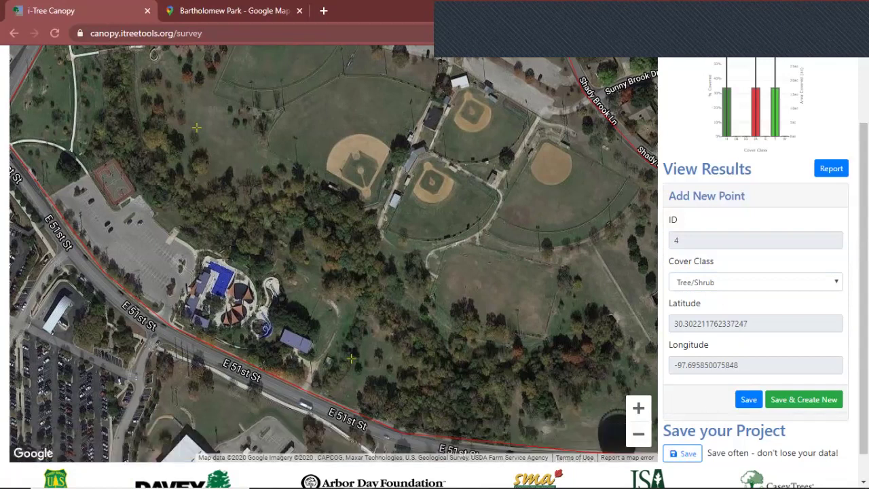
left_click_drag(434, 238, 290, 285)
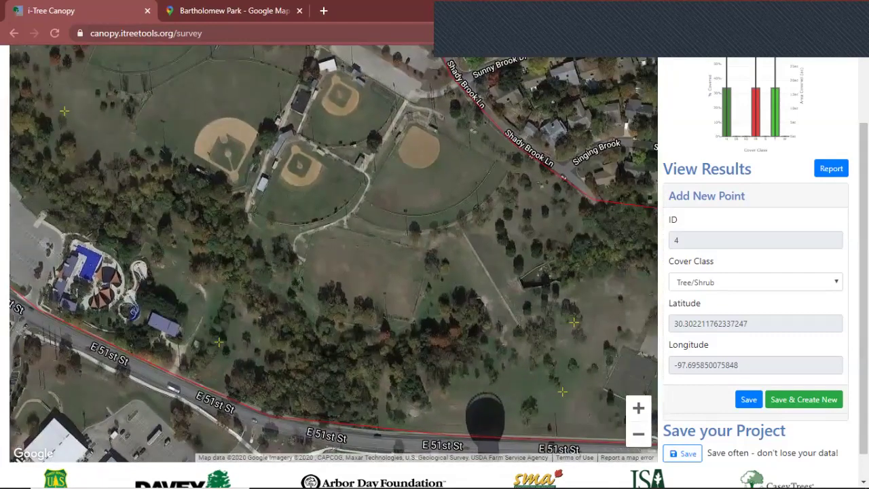
scroll(358, 221, "down", 1)
left_click_drag(357, 220, 331, 265)
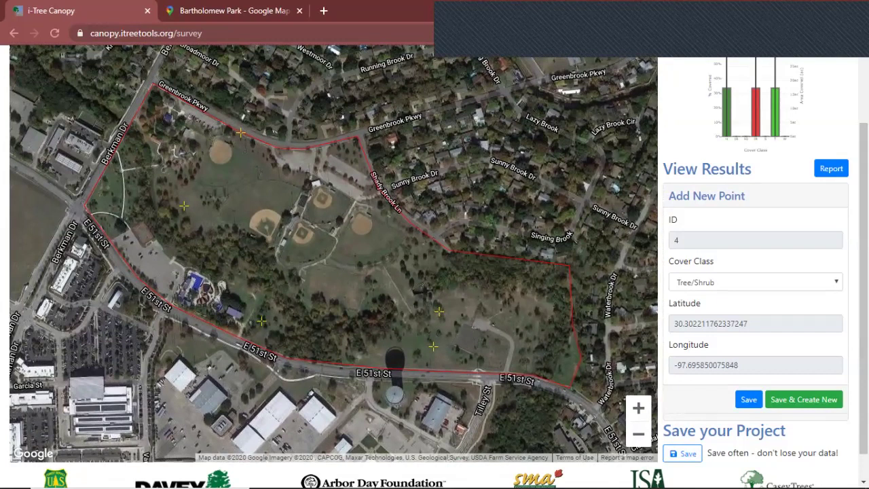
scroll(336, 310, "up", 1)
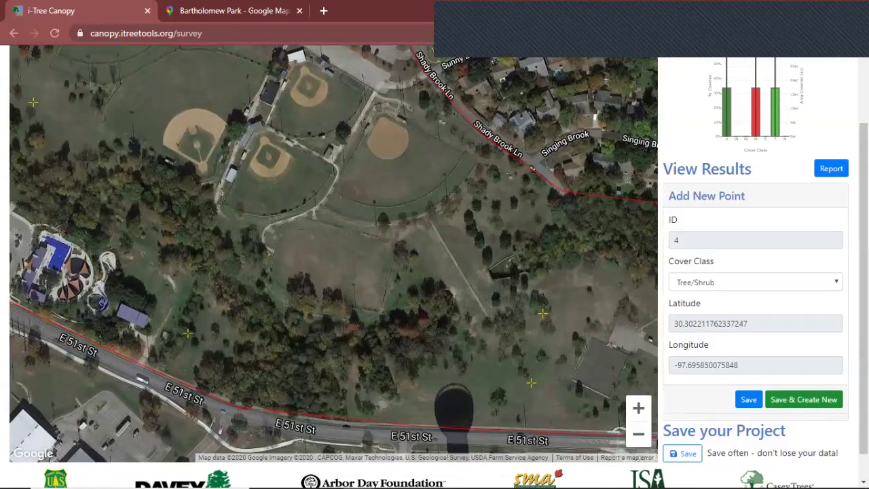
left_click(748, 399)
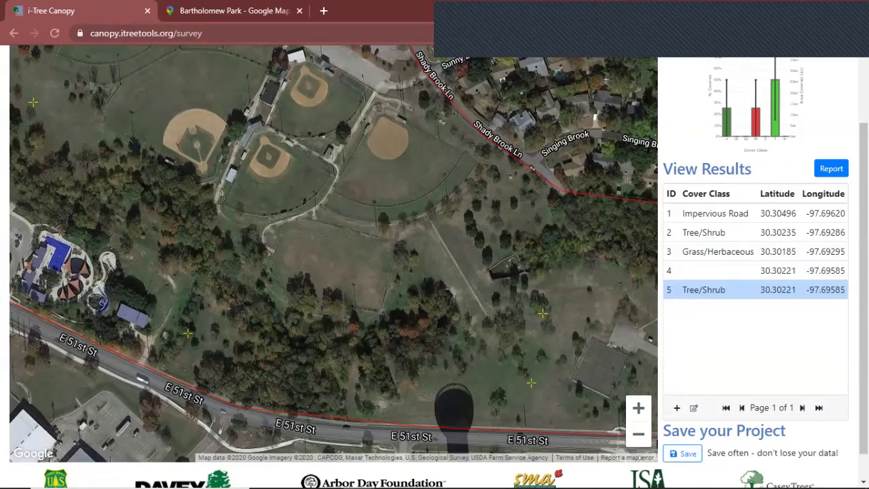
Step: Update survey point 4, which lacks a cover class, to Tree/Shrub
double_click(721, 271)
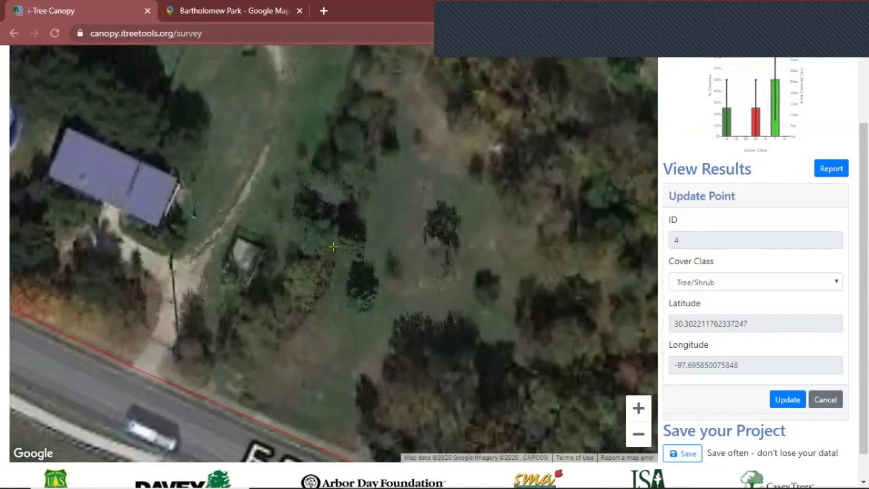
left_click(788, 399)
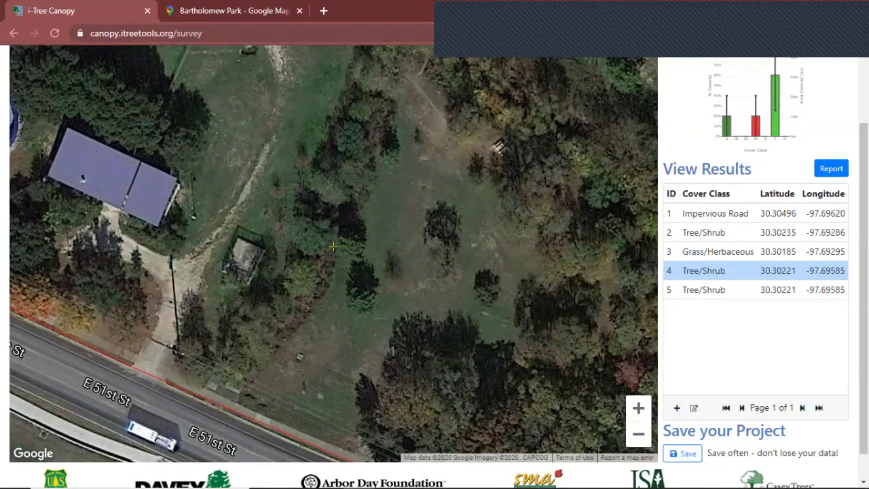
scroll(442, 228, "down", 2)
left_click_drag(441, 227, 213, 359)
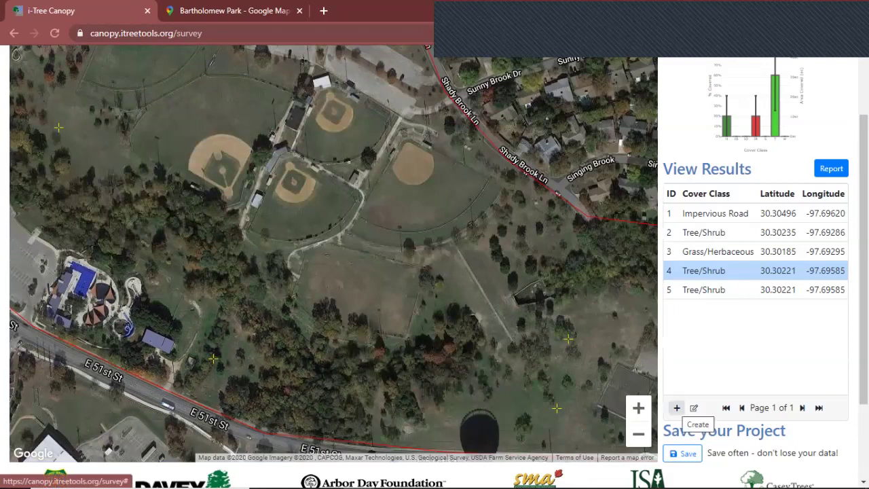
Step: Create survey point 6, go through the available cover classes, and save the point as Tree/Shrub
left_click(676, 407)
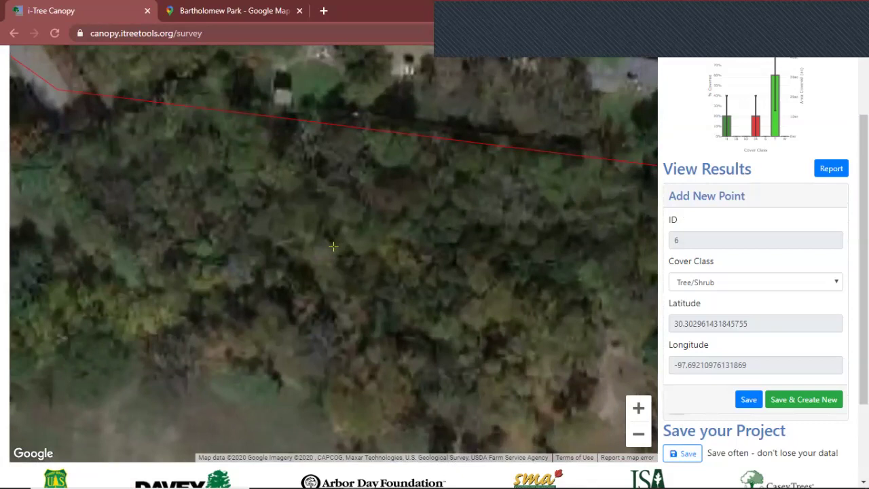
left_click(756, 283)
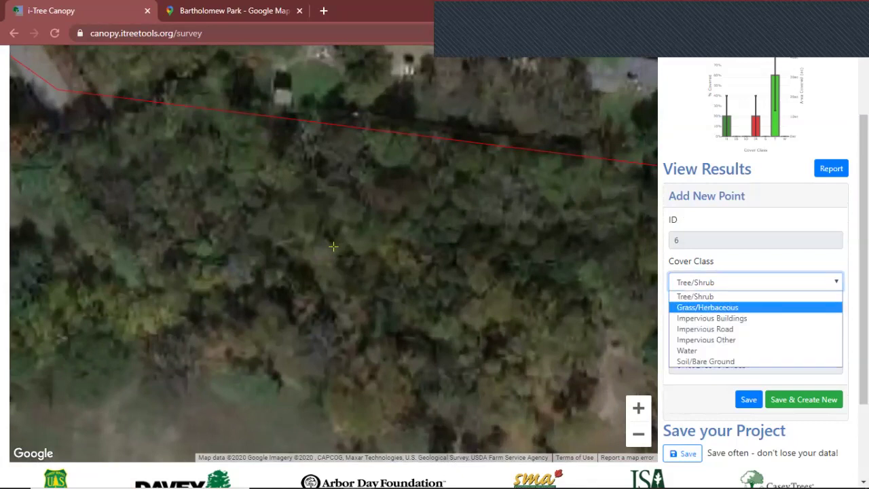
key("Up")
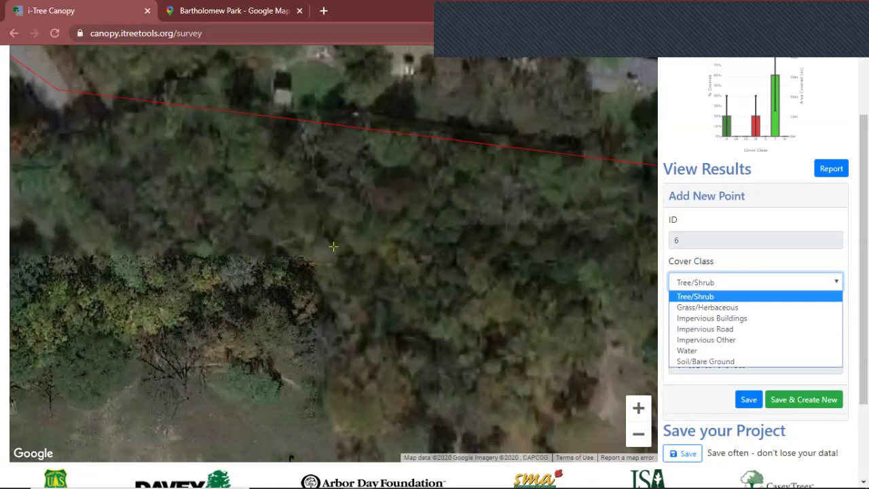
key("Down")
key("Down")
key("Down")
key("Up")
key("Up")
key("Up")
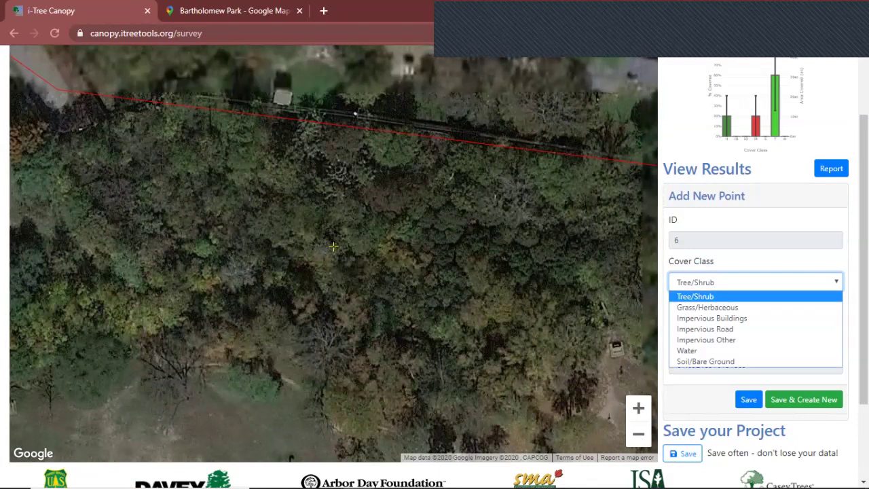
key("Down")
key("Down")
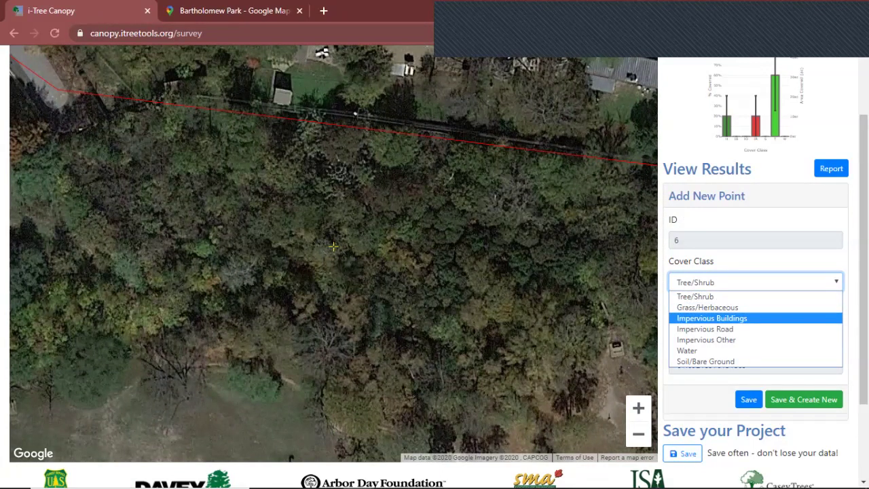
key("Up")
key("Up")
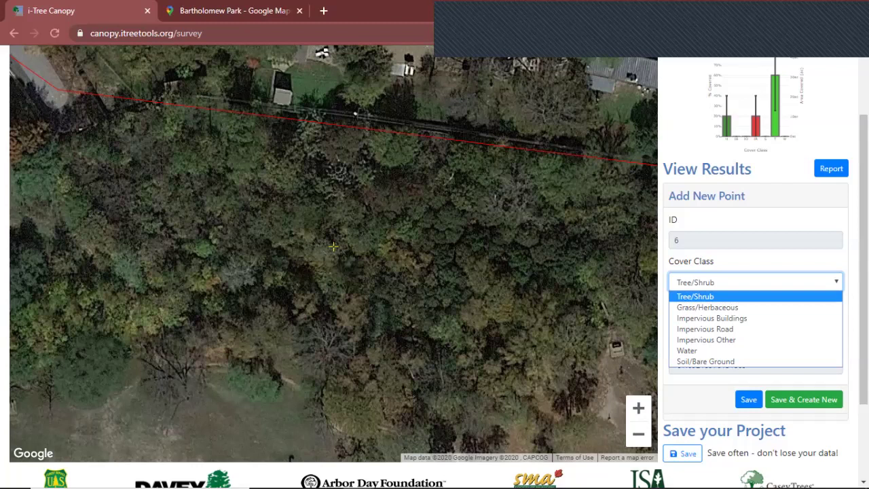
key("Down")
key("Down")
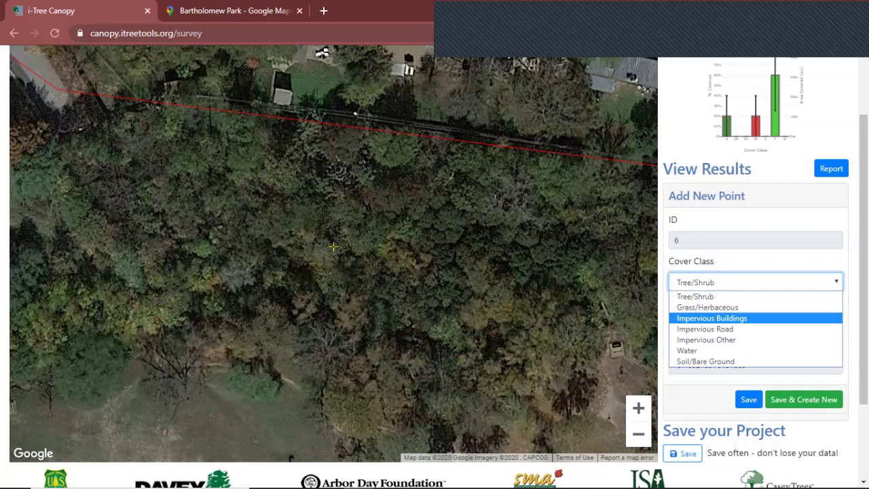
key("Up")
key("Up")
key("Return")
key("Tab")
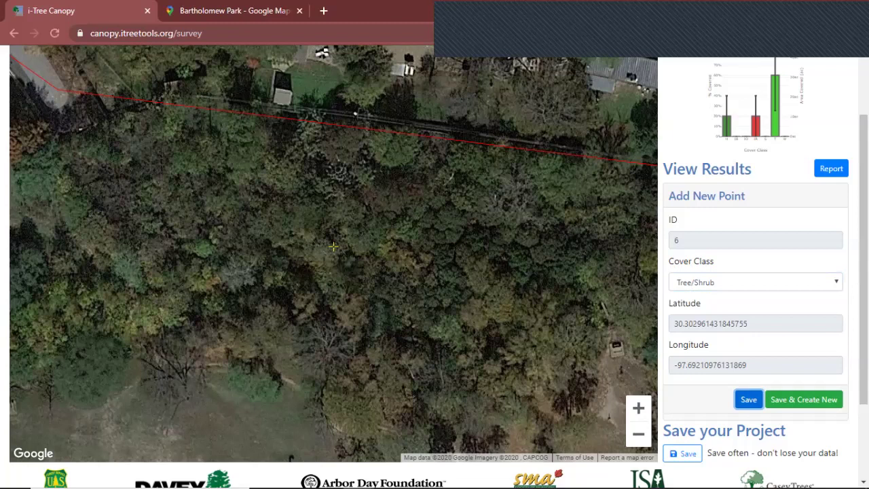
key("Return")
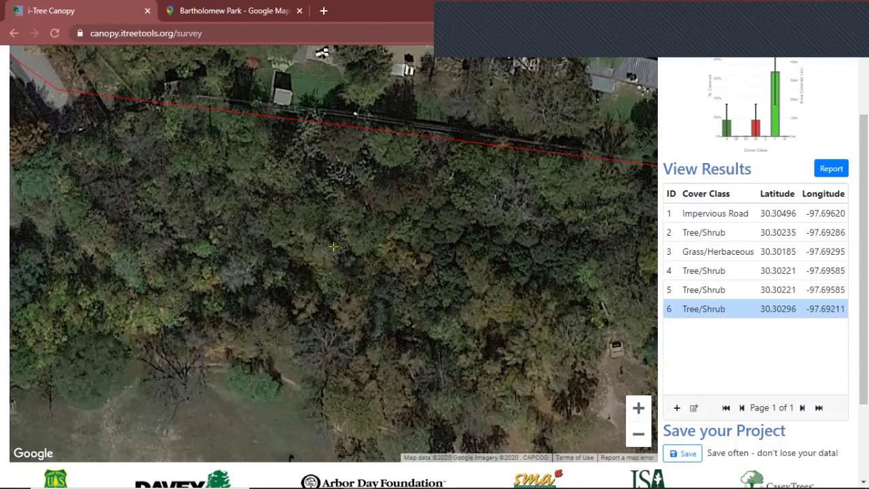
Step: Generate the Cover Assessment and Tree Benefits Report and review its land cover chart, point map, cover class table and carbon estimates
scroll(401, 271, "down", 1)
left_click_drag(404, 274, 462, 165)
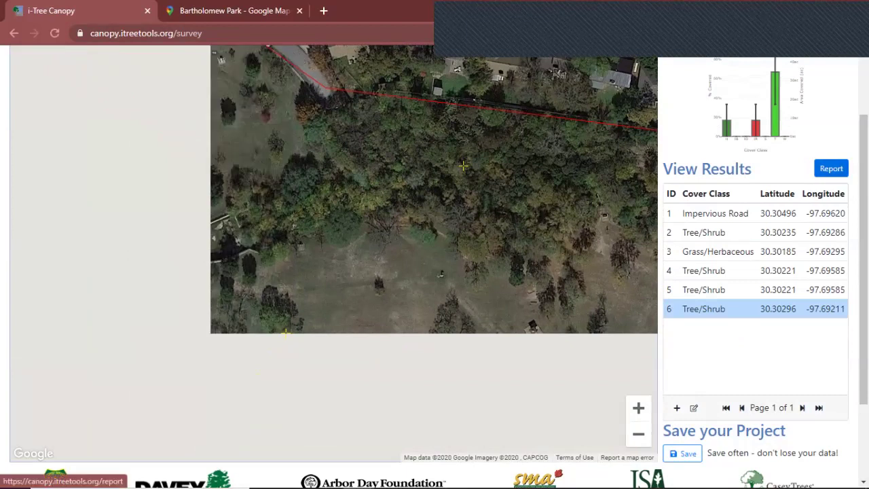
left_click(830, 168)
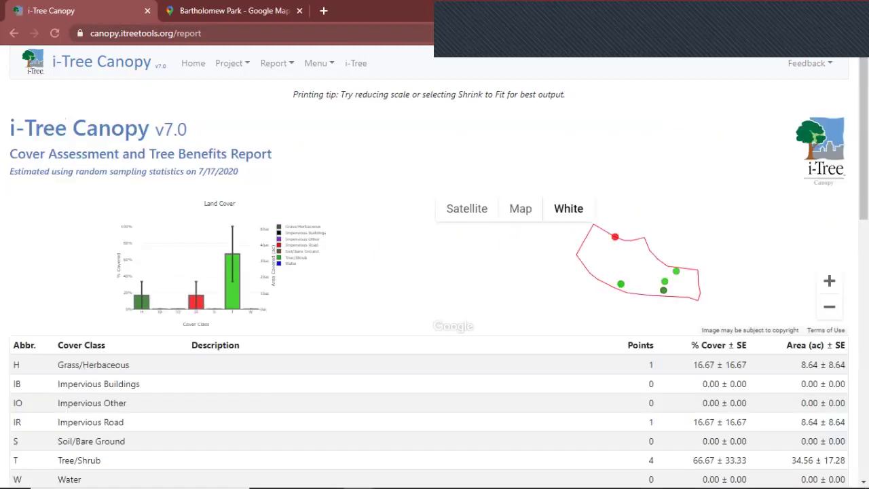
scroll(434, 271, "down", 3)
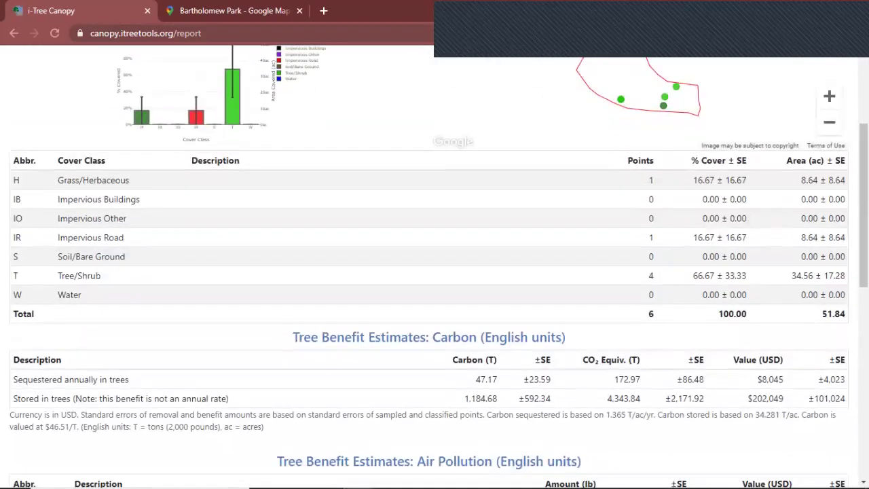
scroll(434, 272, "up", 3)
scroll(434, 272, "down", 1)
scroll(434, 271, "down", 1)
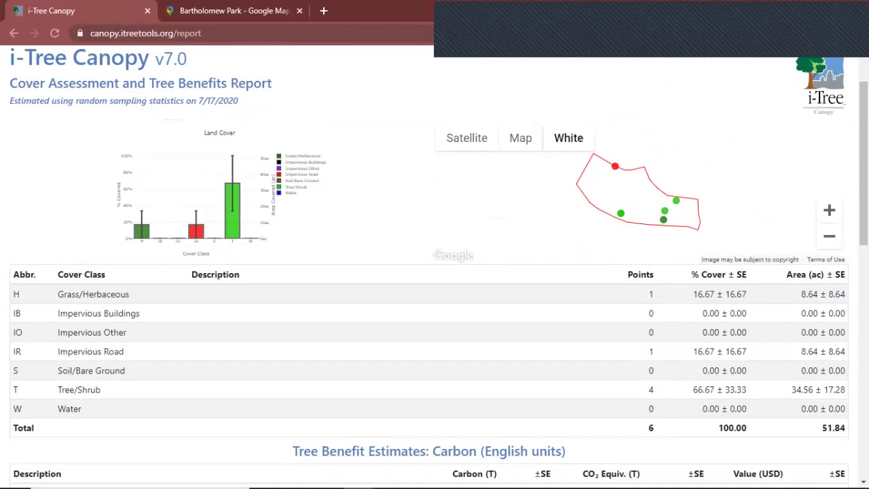
Step: Review the report's cover class table and its carbon, air pollution and hydrological tree benefit estimates
scroll(435, 272, "down", 1)
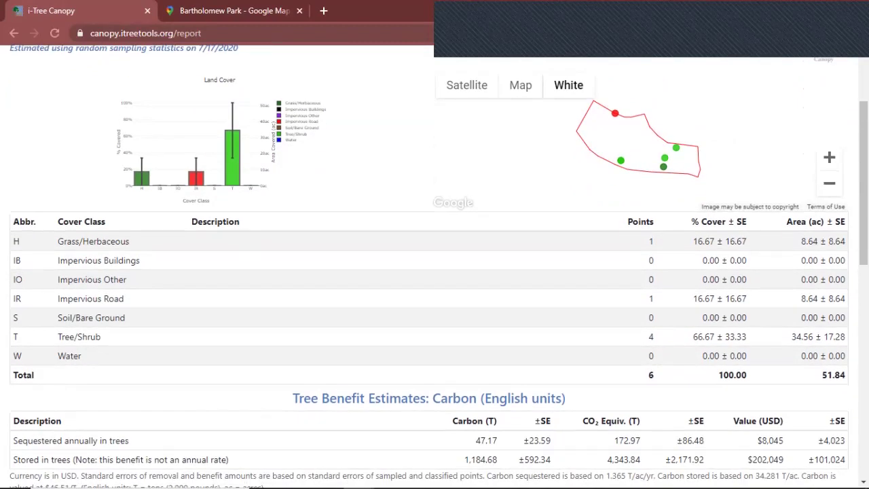
scroll(434, 272, "up", 1)
scroll(434, 271, "down", 1)
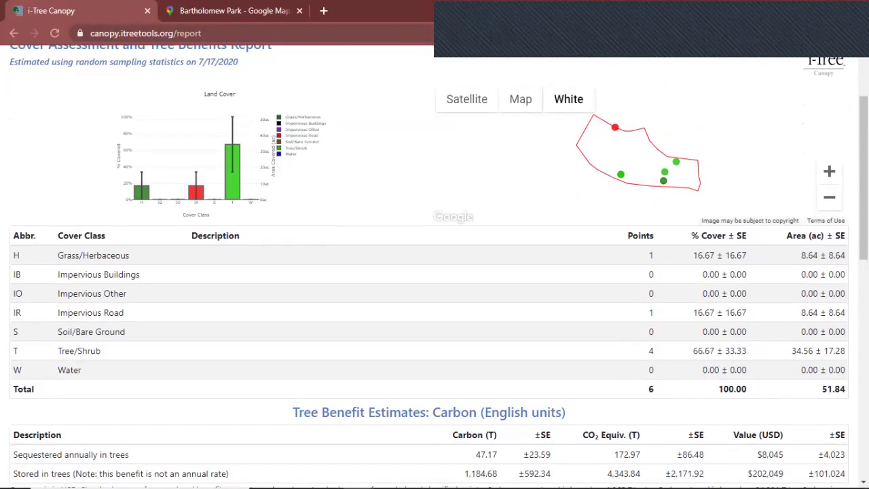
scroll(434, 272, "up", 1)
scroll(435, 272, "down", 2)
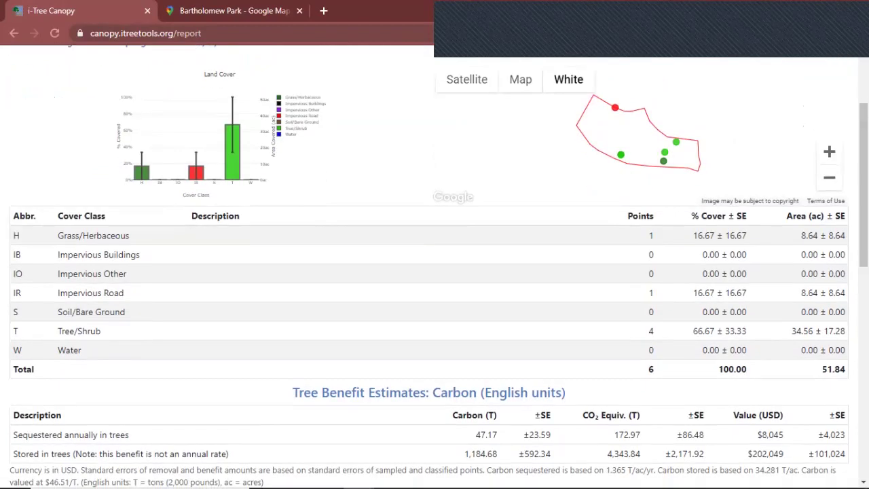
scroll(434, 272, "down", 3)
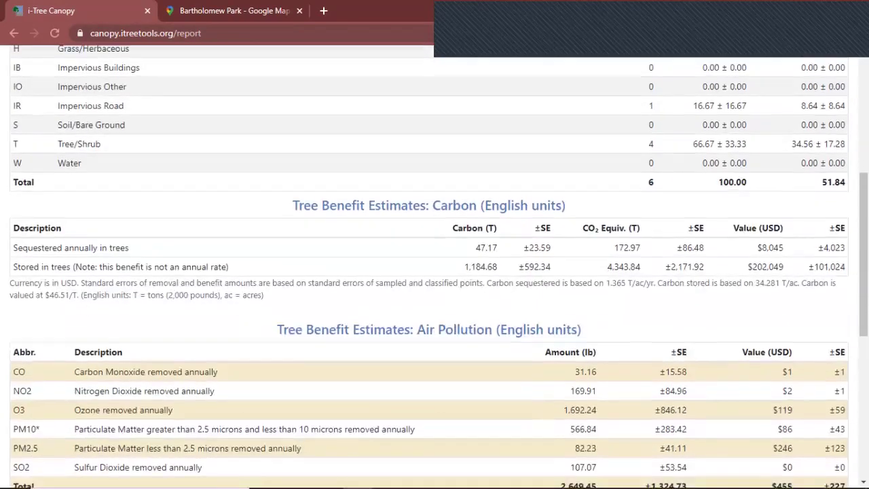
scroll(434, 272, "down", 1)
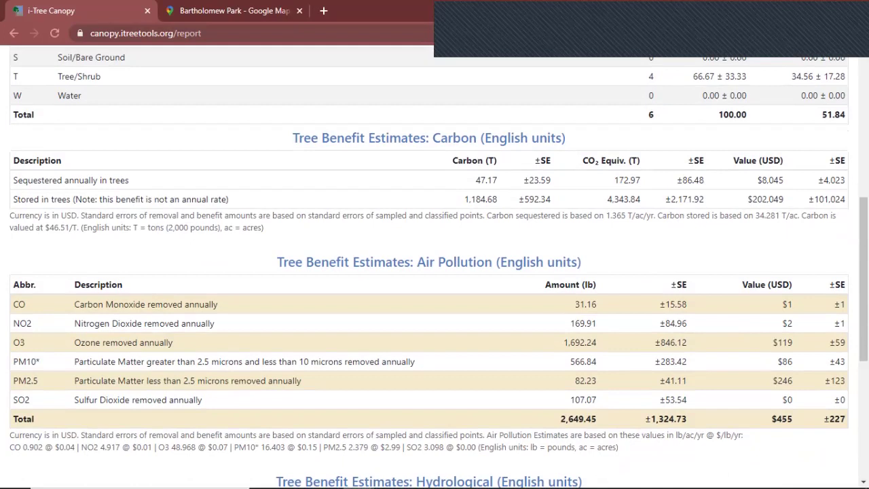
scroll(434, 271, "down", 3)
scroll(434, 271, "down", 2)
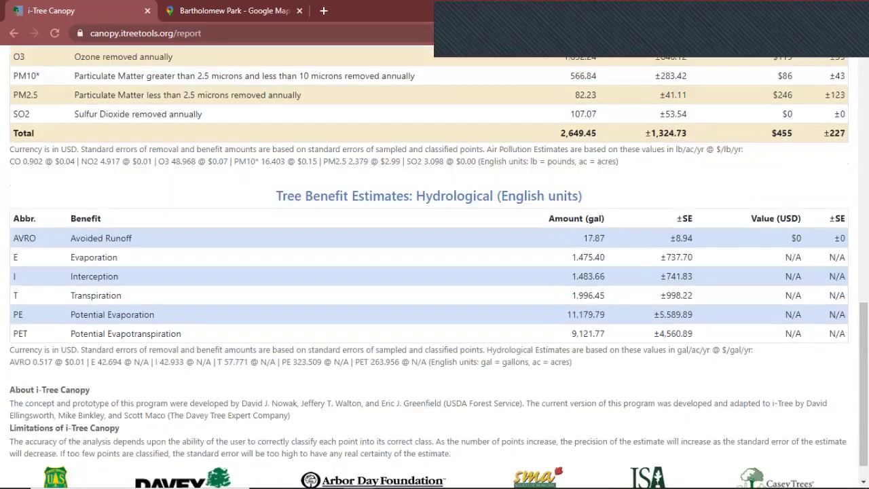
scroll(434, 272, "down", 1)
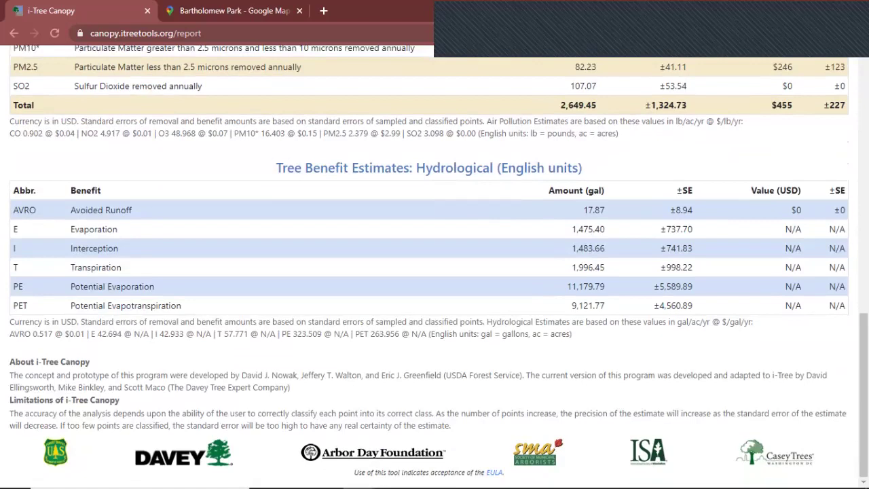
scroll(435, 272, "up", 4)
scroll(434, 272, "down", 3)
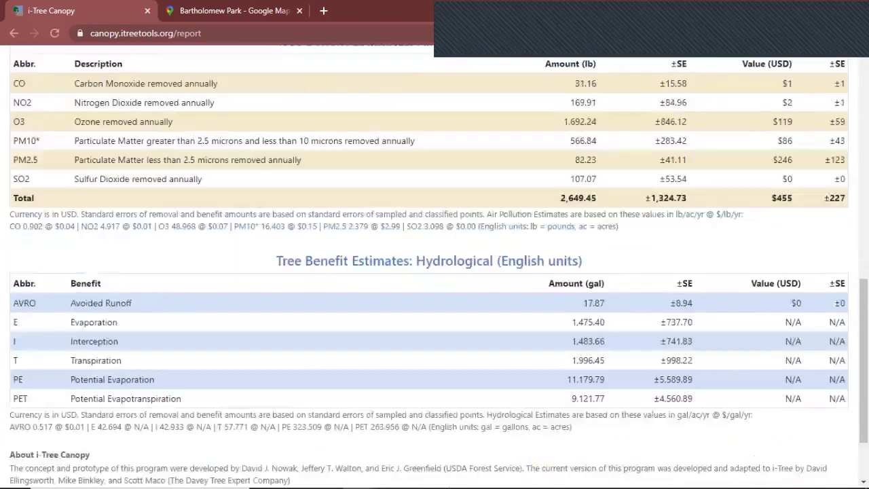
scroll(435, 272, "up", 9)
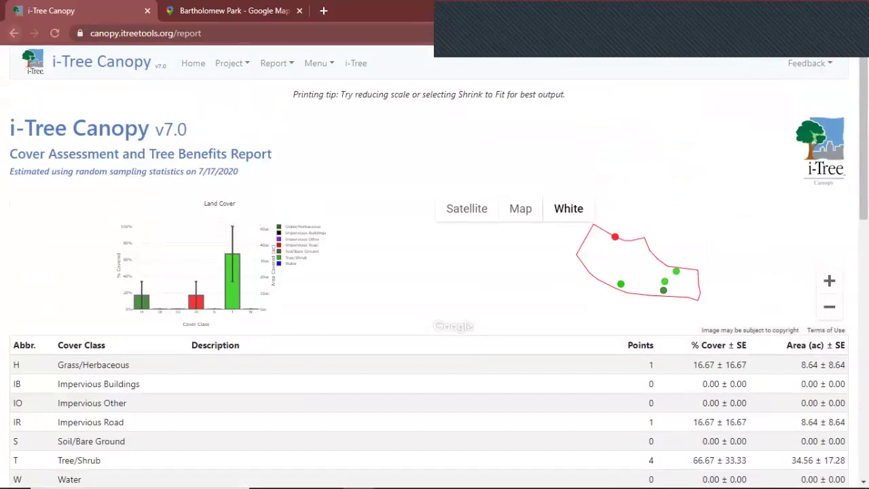
Step: Return from the report to the survey and check the dialog for saving the project without saving a file
key("alt+Left")
scroll(333, 292, "up", 2)
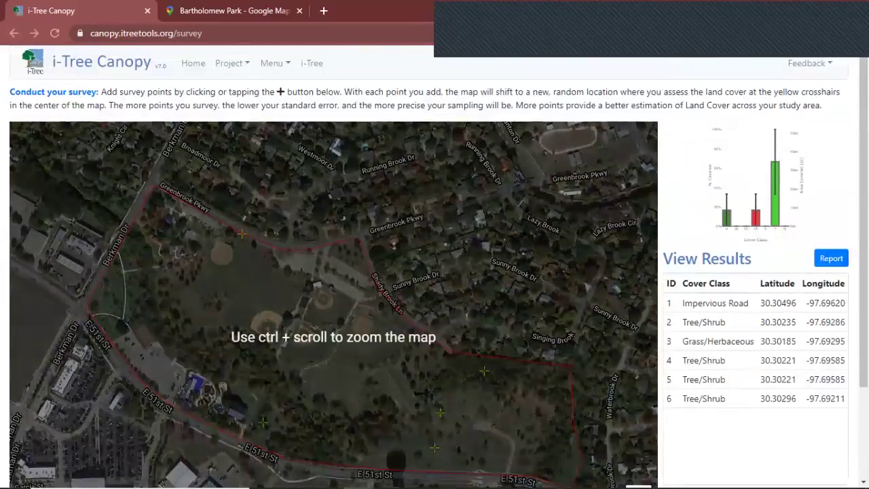
scroll(333, 305, "down", 2)
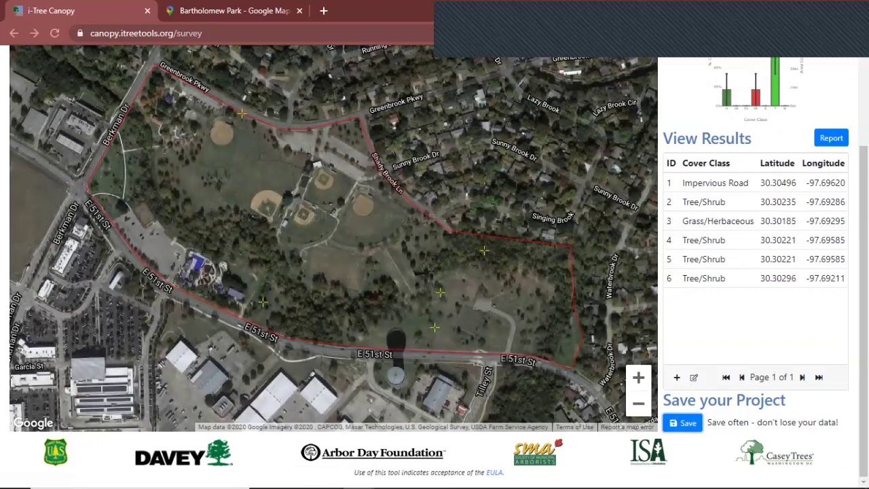
left_click(683, 422)
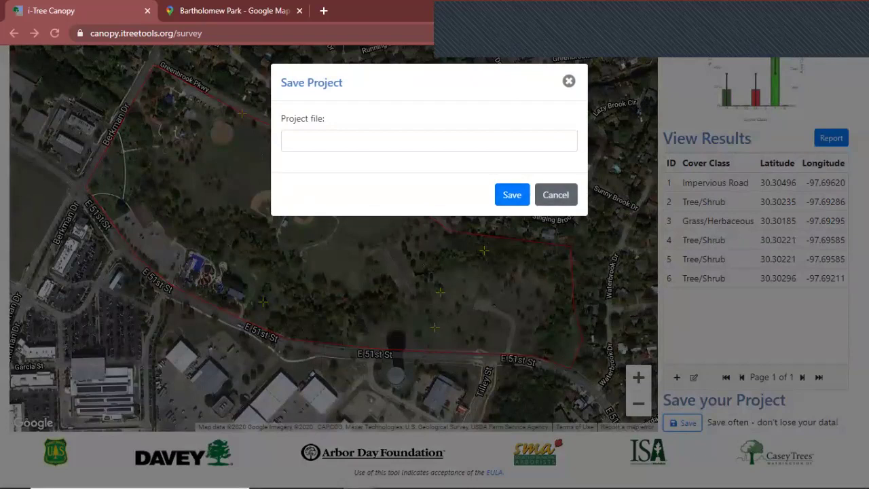
left_click(556, 195)
Step: Open the existing project file Bart Park from the Downloads folder
scroll(556, 195, "up", 3)
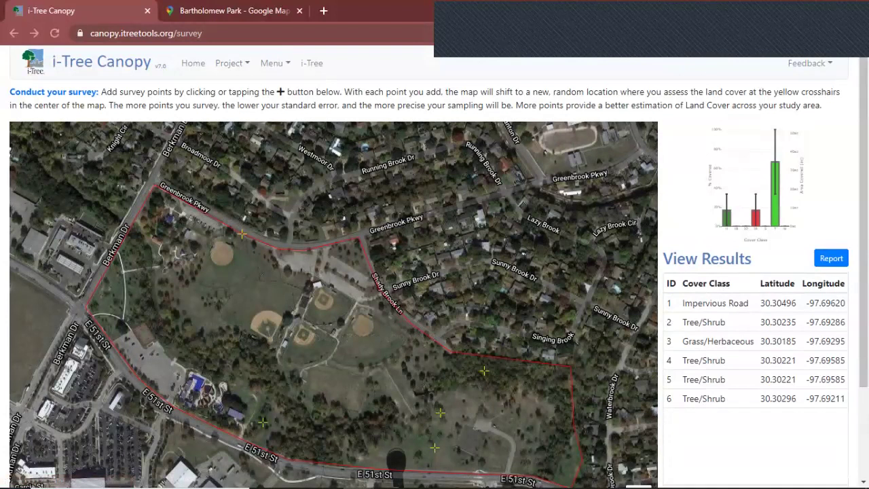
left_click(232, 62)
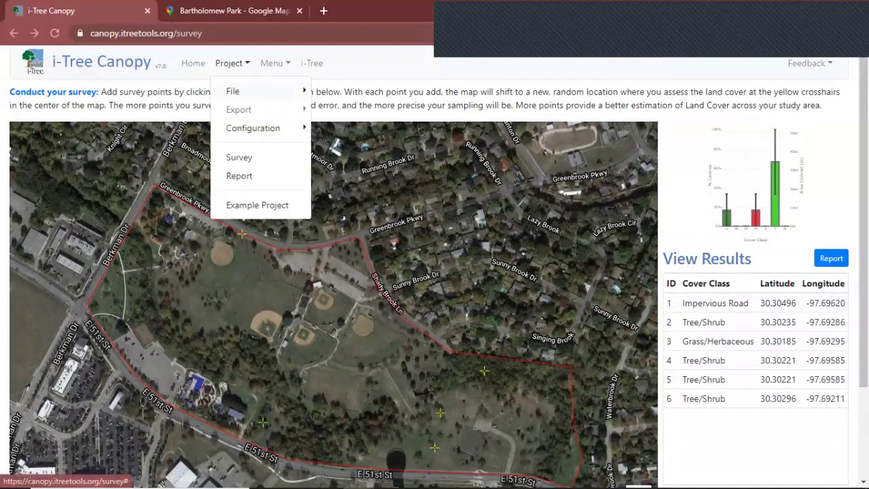
left_click(233, 91)
left_click(353, 117)
left_click(353, 116)
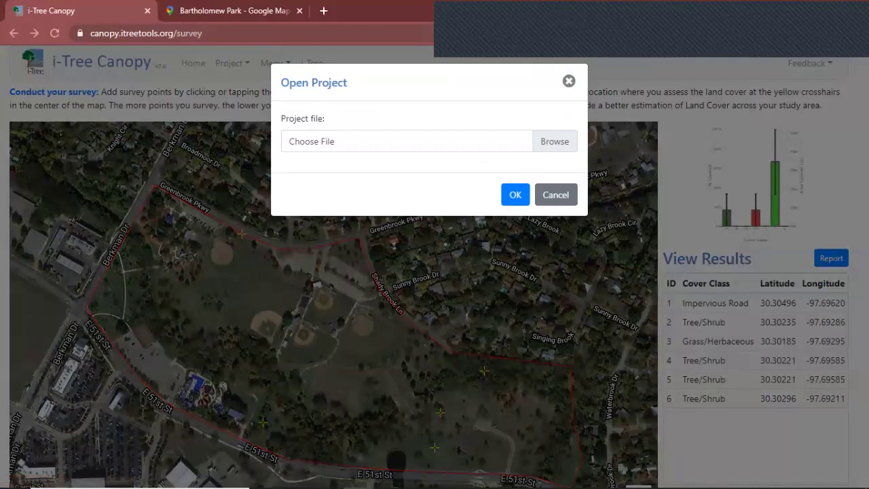
left_click(311, 141)
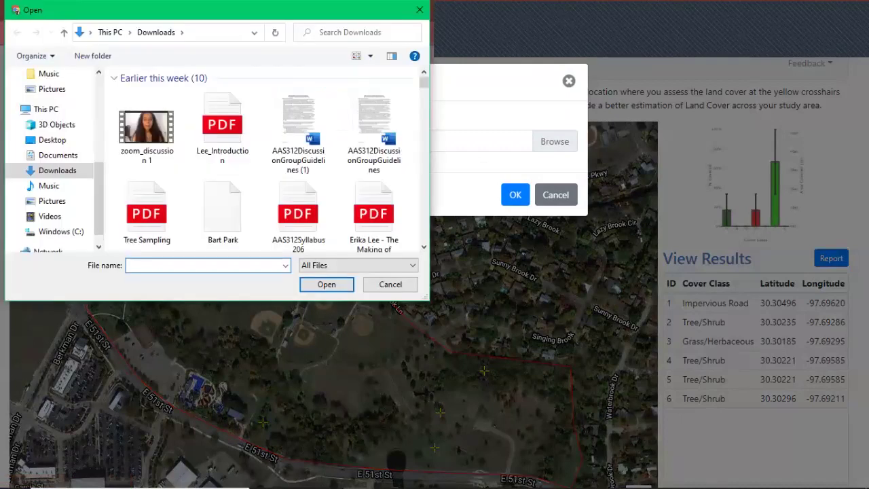
scroll(299, 129, "down", 1)
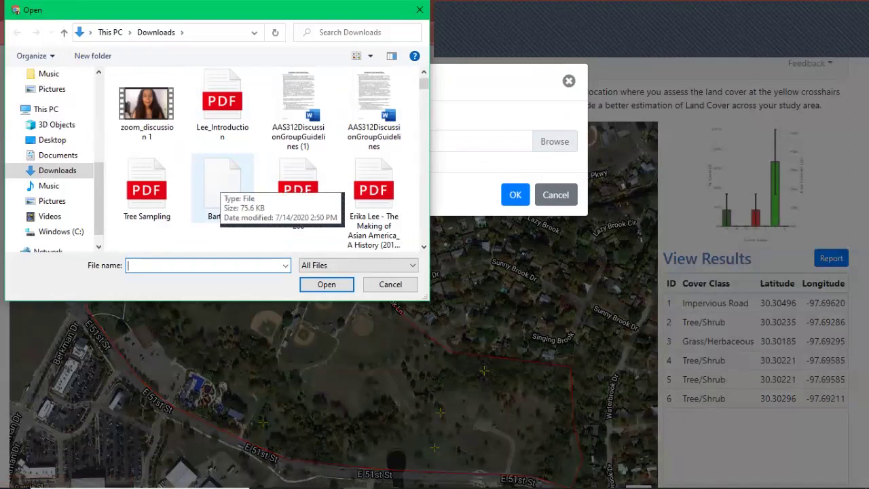
double_click(222, 185)
left_click(516, 194)
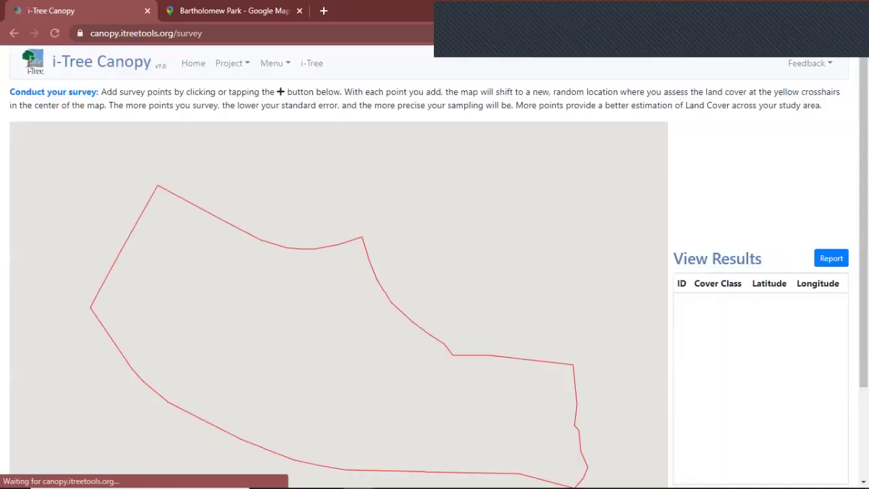
Step: Look over the loaded project's survey points on the park map and its table of classified points
scroll(333, 282, "down", 1)
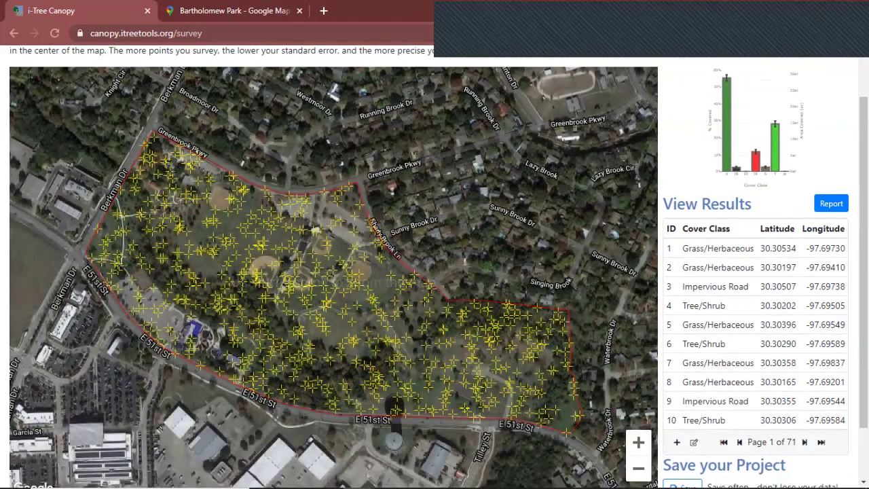
scroll(333, 281, "down", 1)
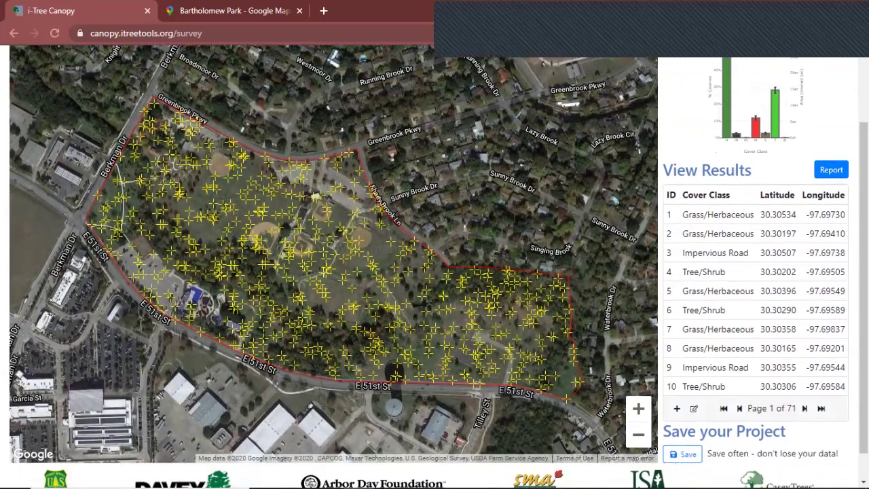
scroll(333, 281, "up", 2)
scroll(334, 281, "down", 1)
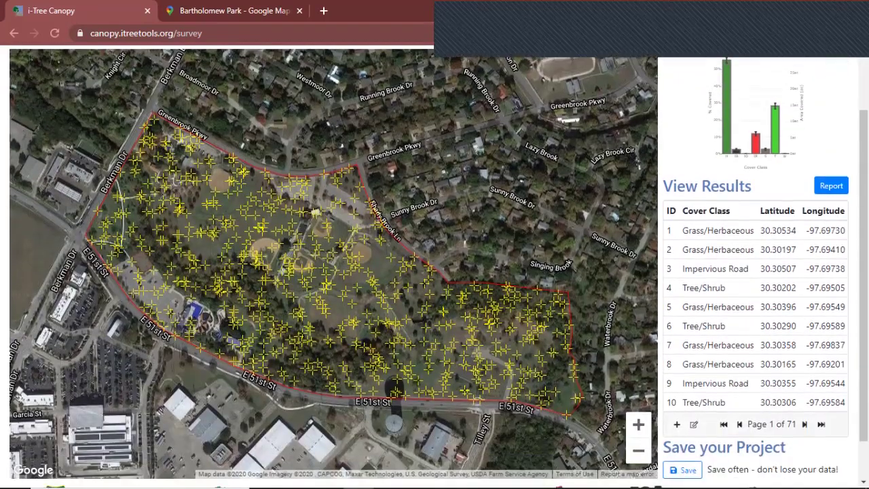
scroll(334, 281, "down", 1)
scroll(333, 282, "up", 1)
scroll(334, 281, "down", 1)
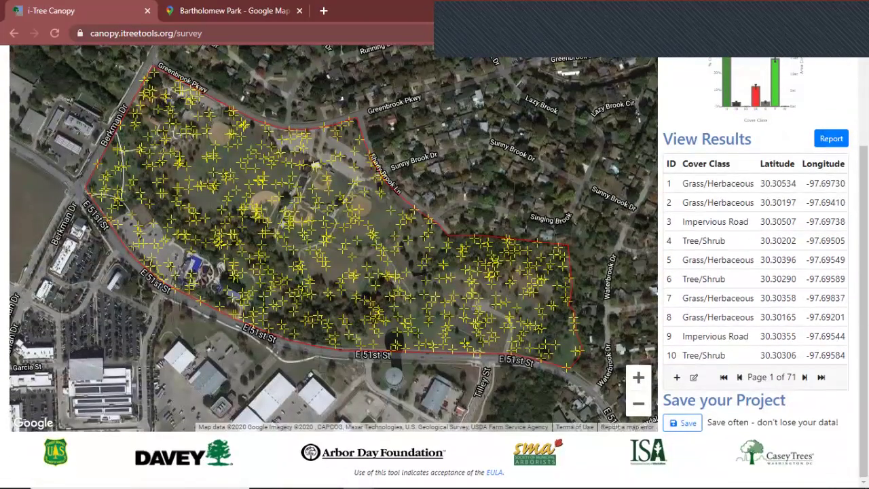
Step: Generate the report for the loaded project and review its land cover chart, point map and cover class table
left_click(831, 138)
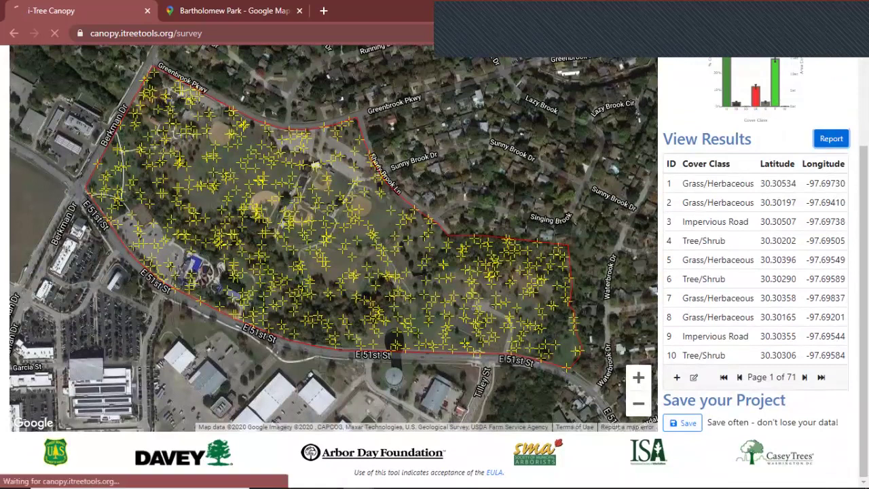
scroll(638, 203, "down", 3)
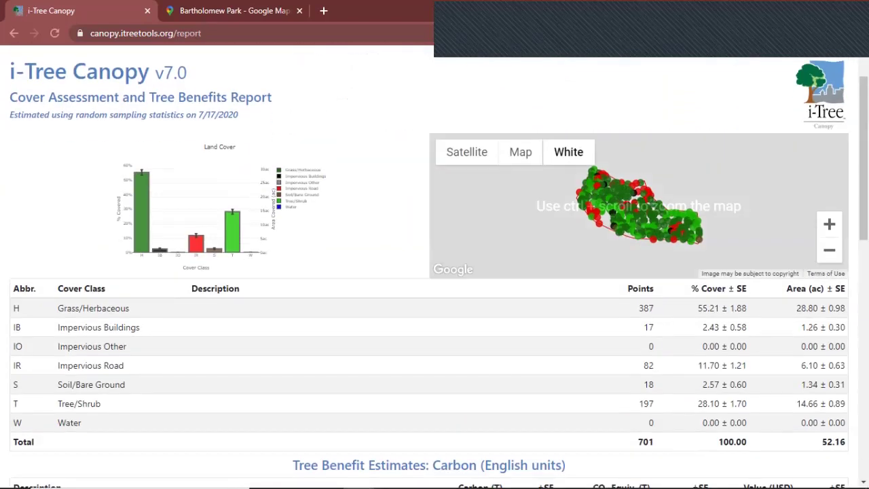
scroll(638, 204, "up", 1)
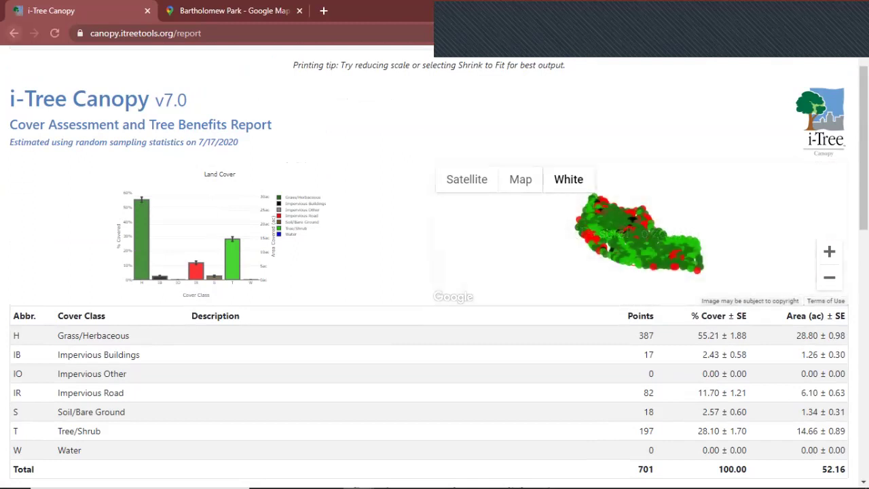
Step: Return to the survey and examine how the points are spread across the park, including close up around the parking lot and pool
key("alt+Left")
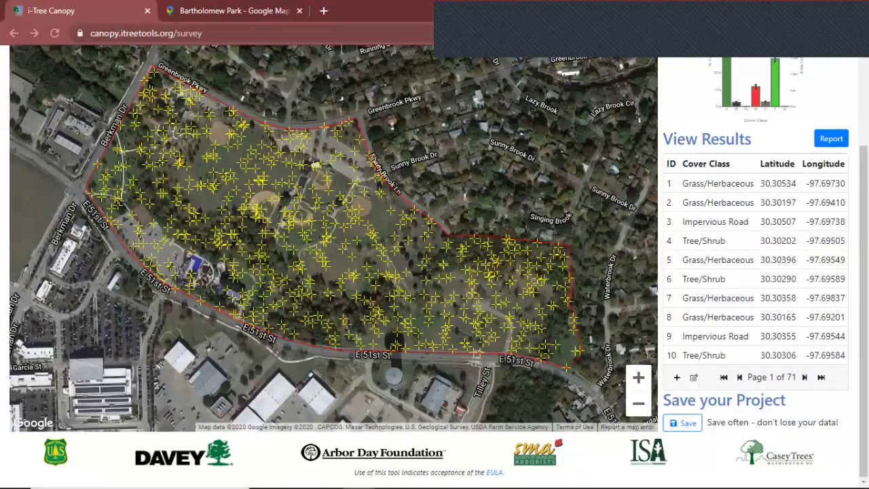
scroll(332, 238, "down", 2)
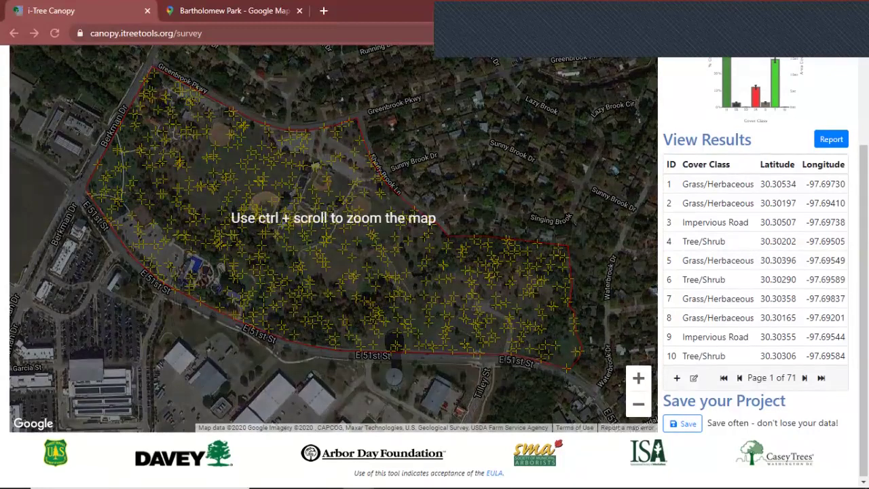
scroll(245, 284, "up", 1)
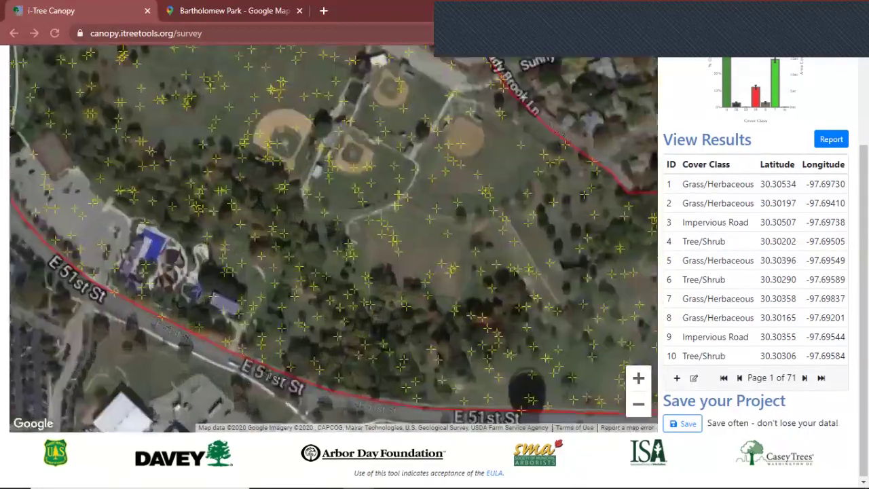
left_click_drag(135, 241, 237, 264)
scroll(236, 265, "up", 1)
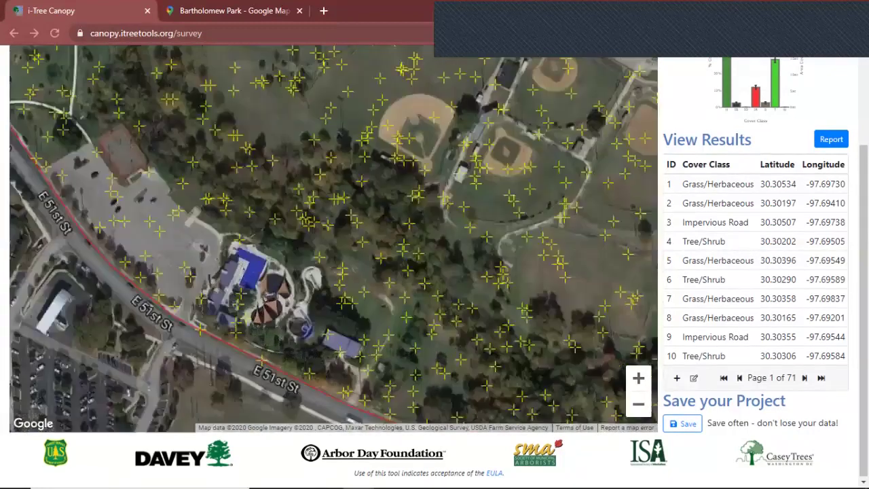
scroll(318, 272, "down", 1)
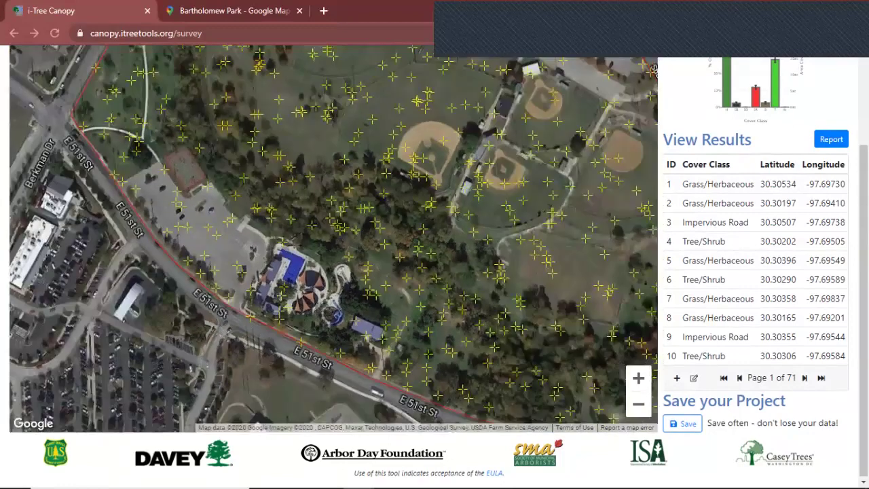
scroll(448, 237, "down", 1)
left_click_drag(448, 237, 257, 294)
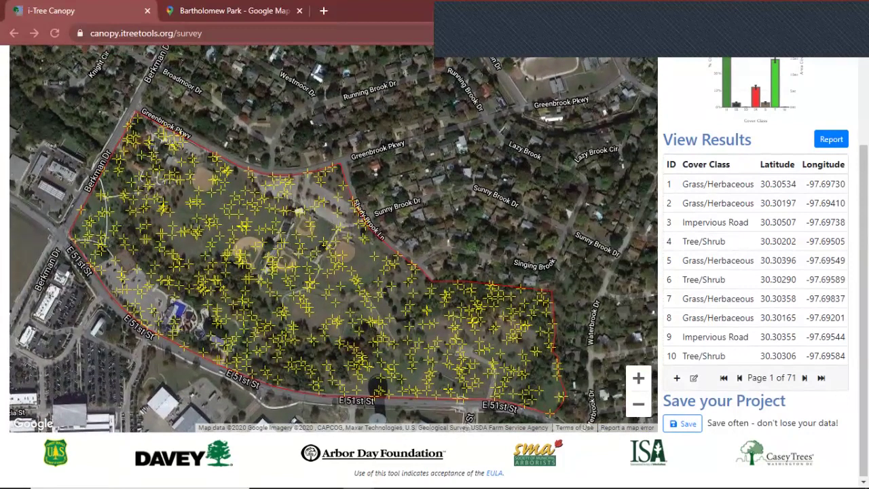
left_click_drag(305, 278, 335, 212)
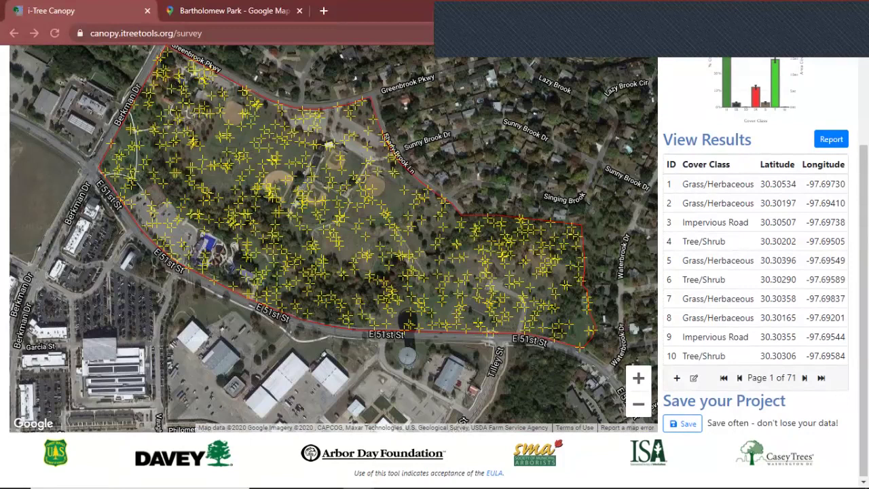
Step: Clear all project data and start a new project
scroll(332, 271, "up", 3)
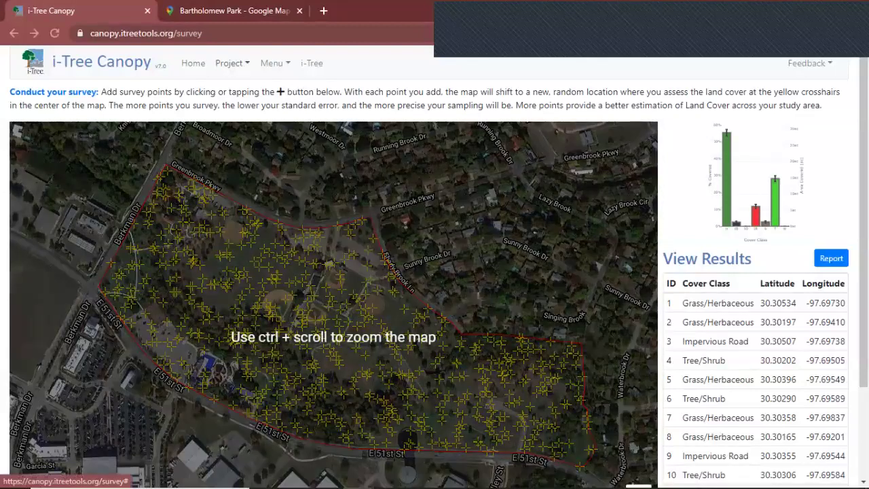
left_click(231, 62)
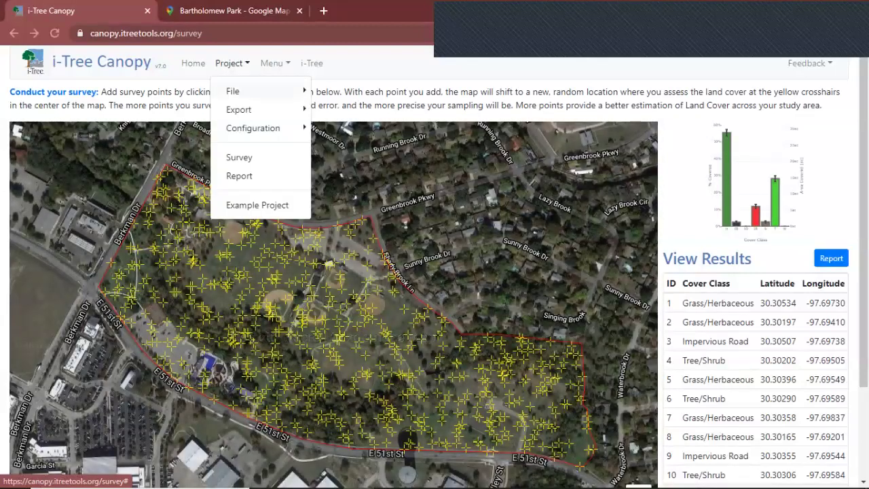
left_click(232, 91)
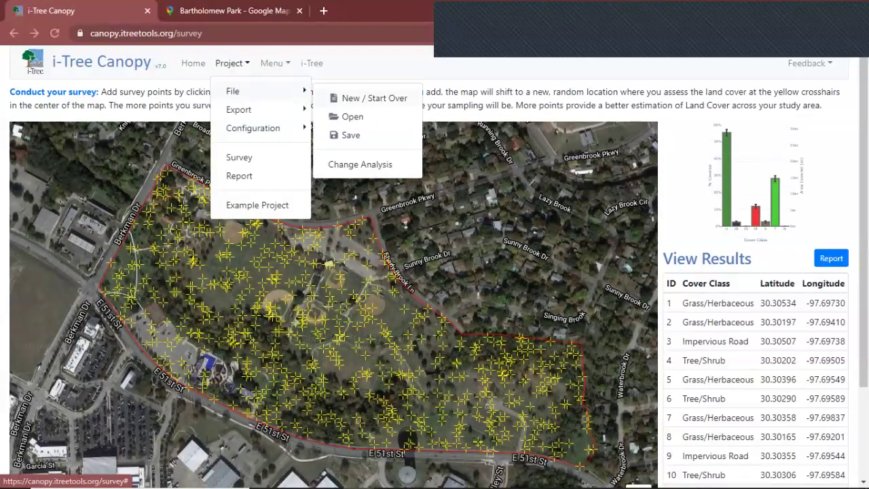
left_click(370, 98)
left_click(515, 167)
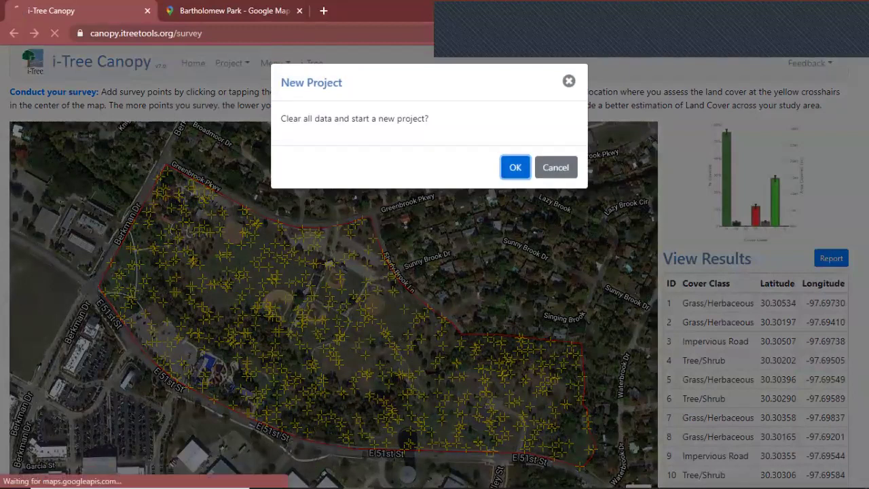
scroll(434, 271, "down", 2)
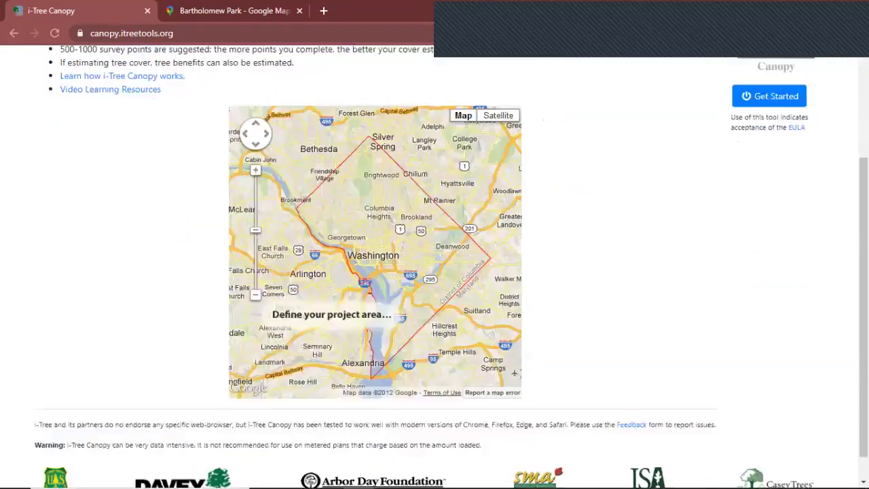
scroll(435, 271, "up", 3)
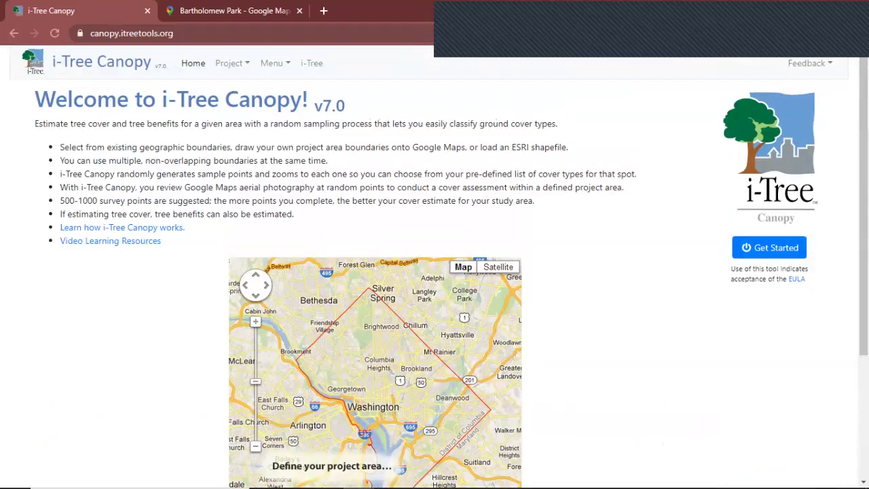
scroll(435, 272, "down", 3)
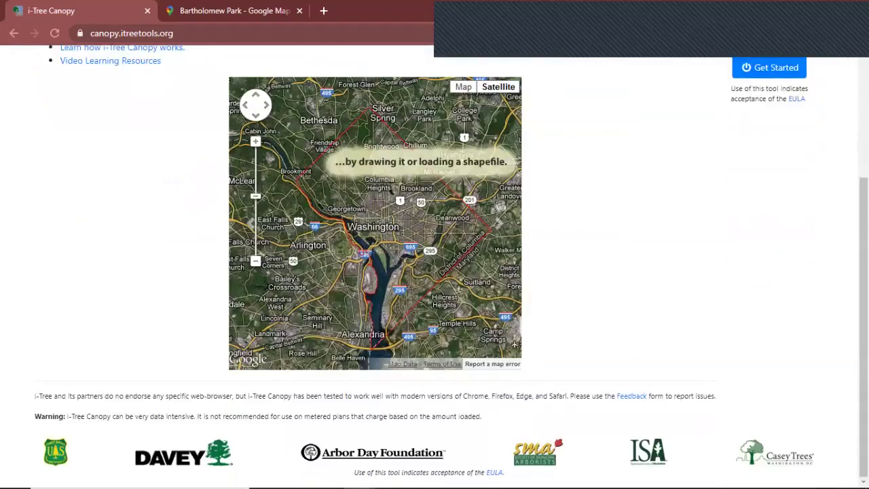
scroll(434, 272, "up", 3)
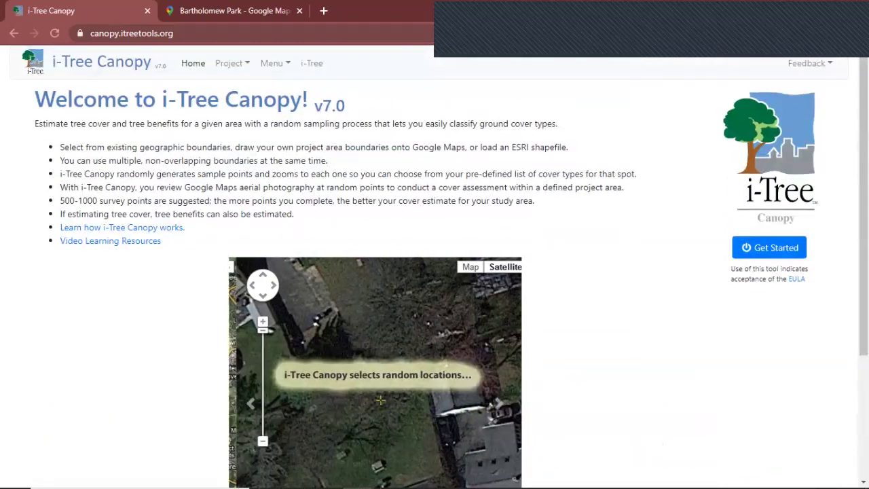